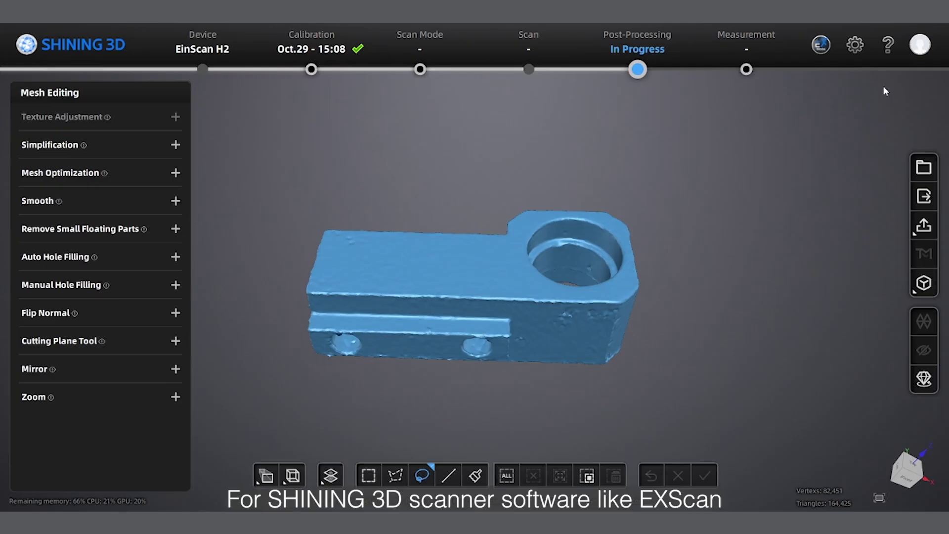
- Send the scan mesh to EXModel, inspect it there, and return to the scan software without saving the changes
{"action": "left_click", "coordinate": [823, 44]}
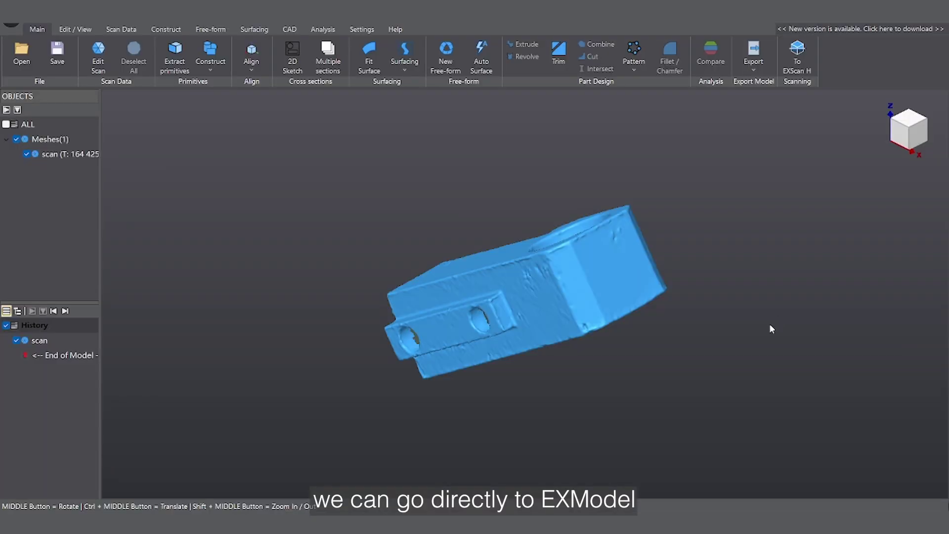
{"action": "middle_click_drag", "start_coordinate": [740, 326], "coordinate": [569, 198]}
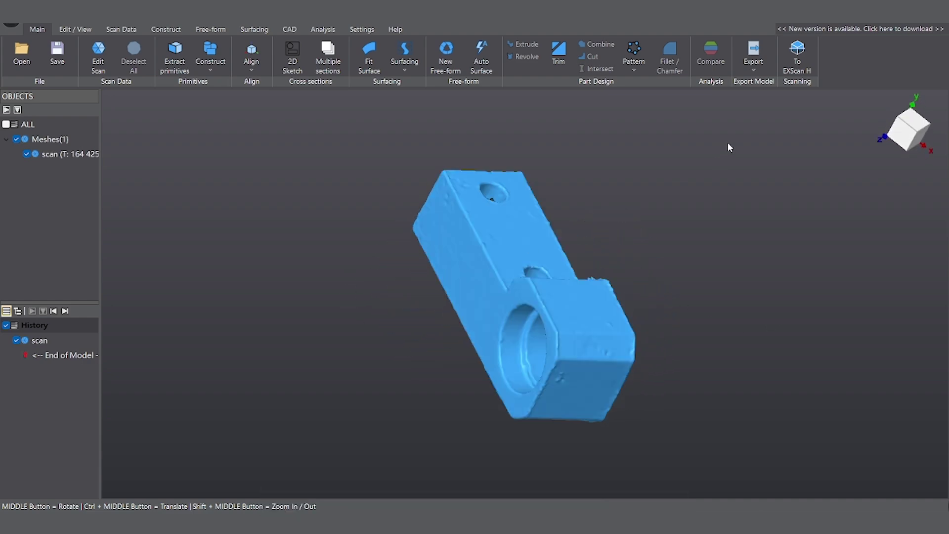
{"action": "left_click", "coordinate": [795, 70]}
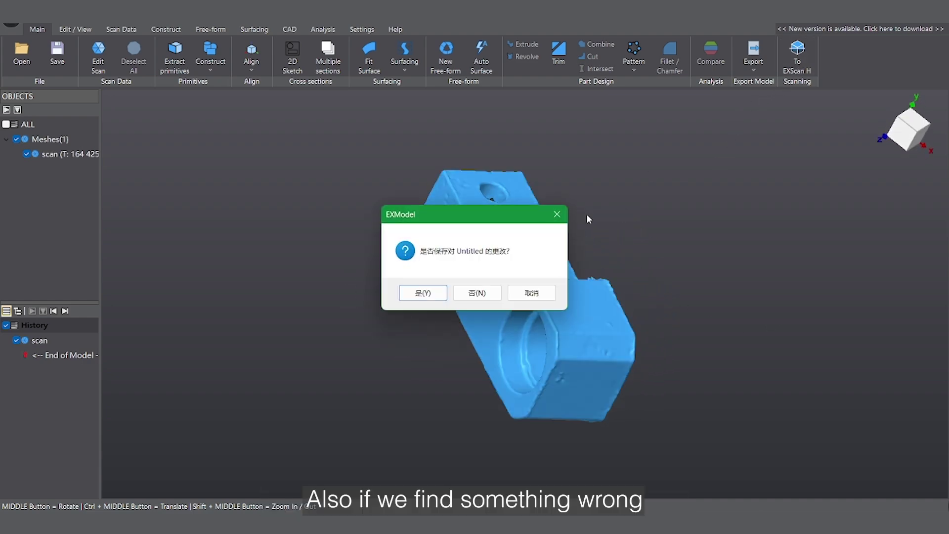
{"action": "left_click", "coordinate": [478, 293]}
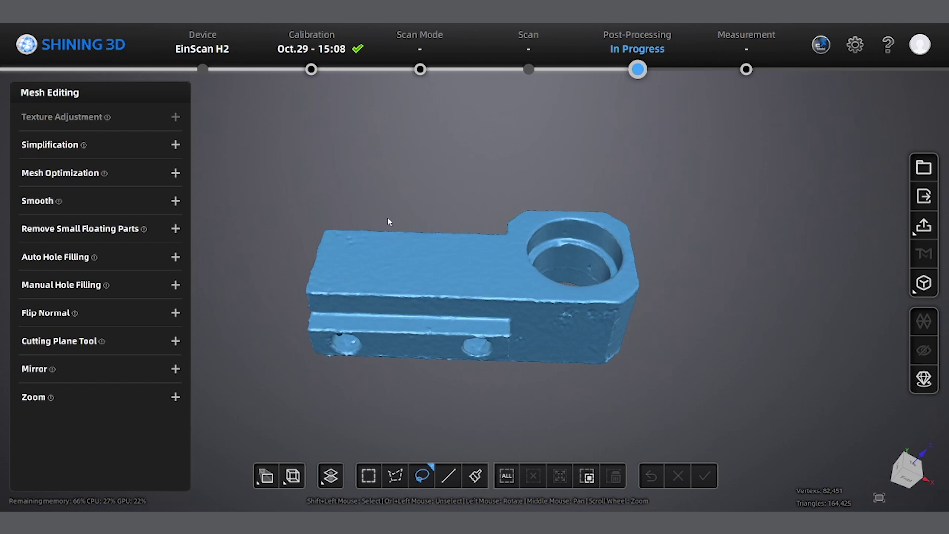
{"action": "left_click_drag", "start_coordinate": [388, 221], "coordinate": [602, 144]}
- Send the scan mesh from the post-processing stage to EXModel
{"action": "left_click", "coordinate": [816, 53]}
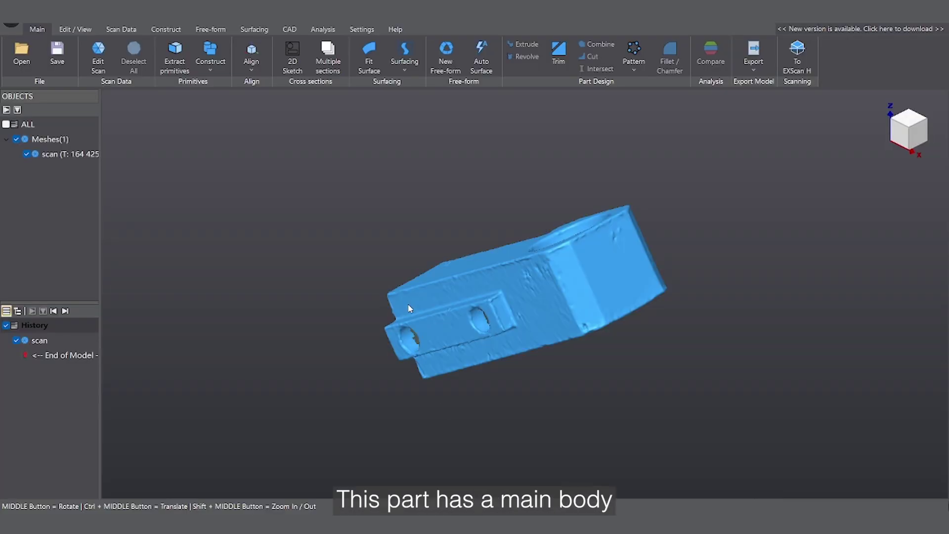
{"action": "middle_click_drag", "start_coordinate": [458, 186], "coordinate": [577, 259]}
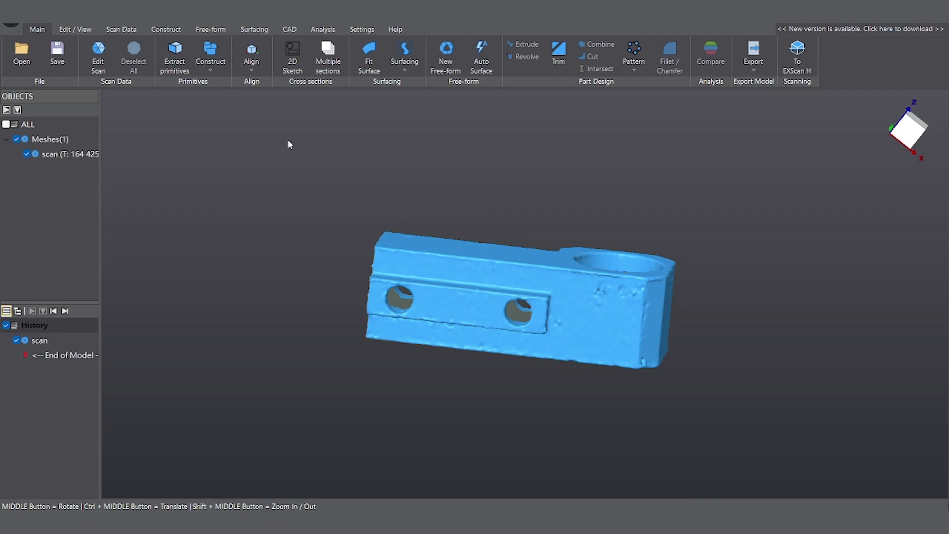
- Extract a plane from the side face around the raised rail and a cylinder from the smaller inner wall of the large bore
{"action": "left_click", "coordinate": [175, 56]}
{"action": "left_click", "coordinate": [518, 283]}
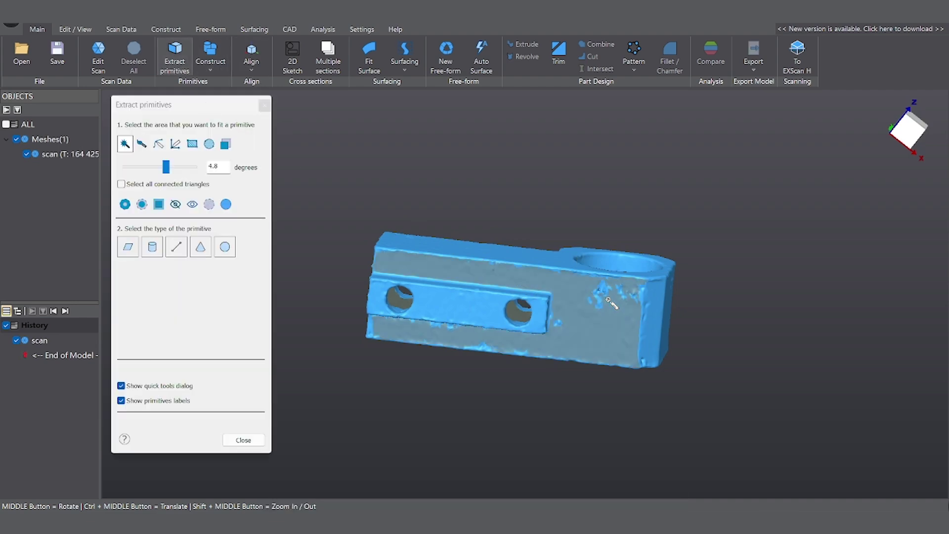
{"action": "left_click", "coordinate": [565, 227]}
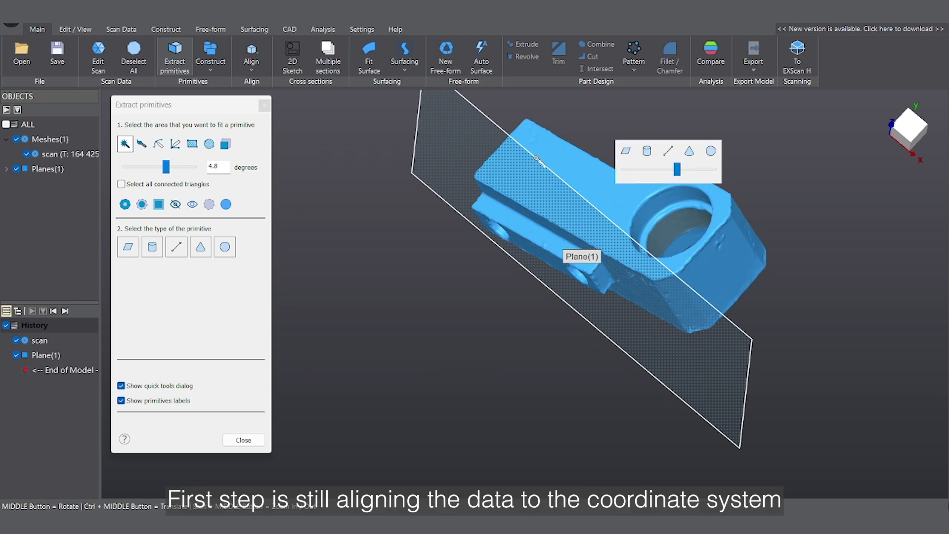
{"action": "left_click", "coordinate": [646, 151]}
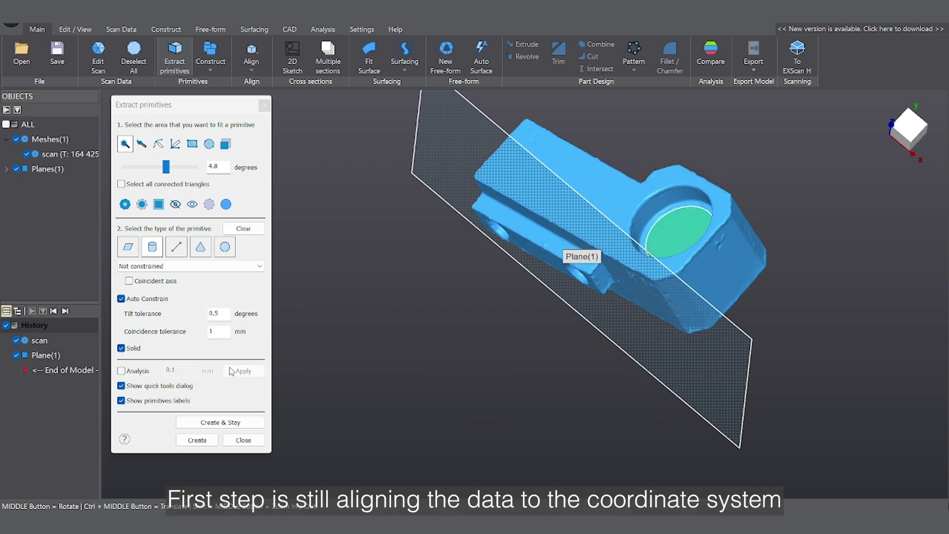
{"action": "left_click", "coordinate": [231, 371]}
{"action": "left_click", "coordinate": [247, 440]}
- Align the scan by coordinate system, with Cylinder(1) as primary feature on the Z axis and Plane(1) as flipped secondary feature on OXZ
{"action": "left_click", "coordinate": [251, 57]}
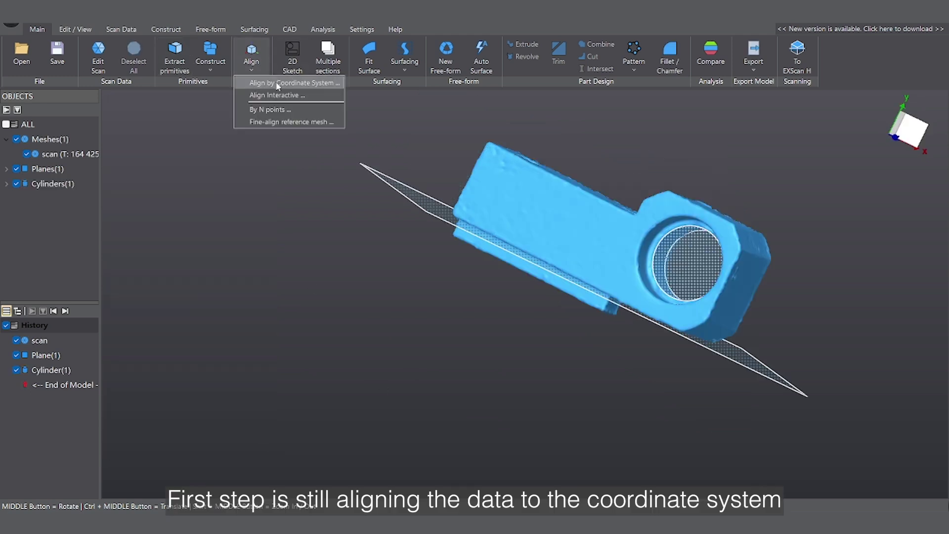
{"action": "left_click", "coordinate": [278, 84]}
{"action": "left_click", "coordinate": [192, 143]}
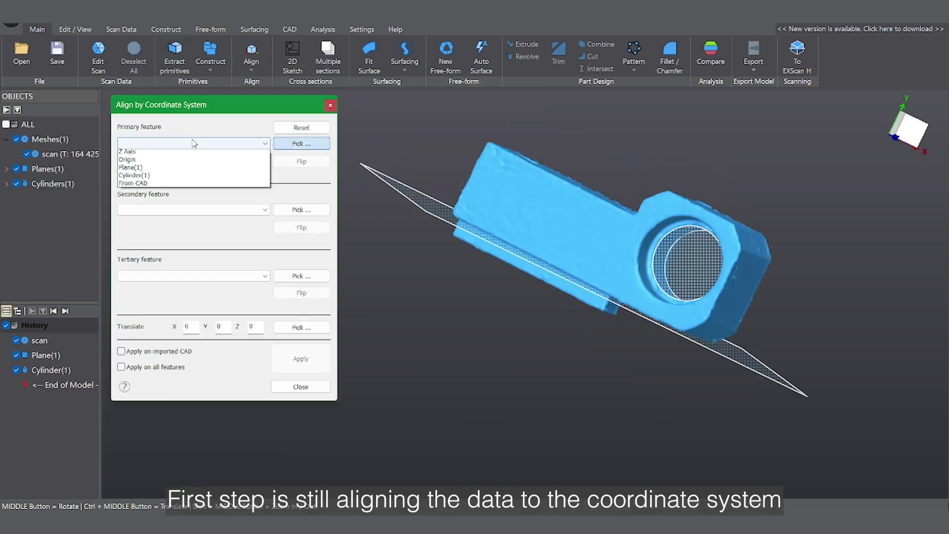
{"action": "left_click", "coordinate": [134, 212]}
{"action": "left_click", "coordinate": [193, 209]}
{"action": "left_click", "coordinate": [149, 275]}
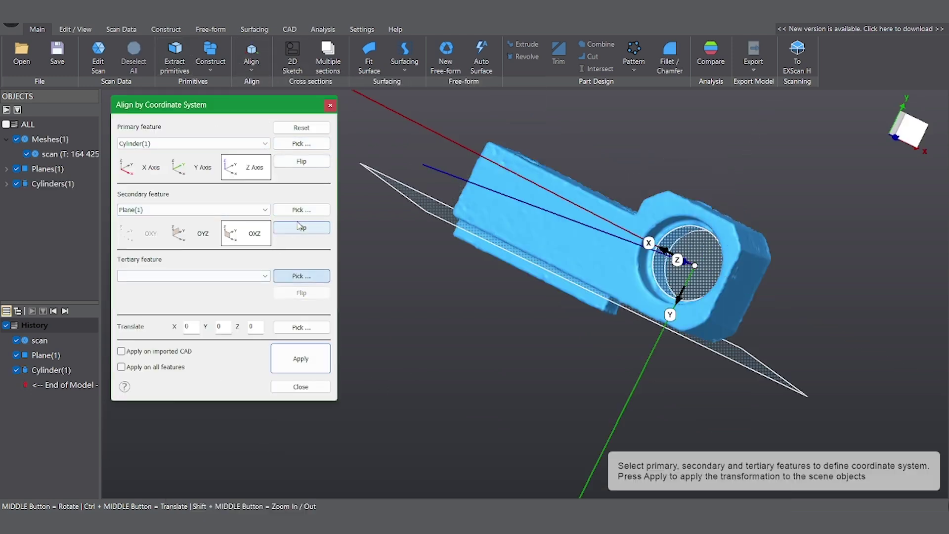
{"action": "left_click", "coordinate": [301, 358]}
{"action": "left_click", "coordinate": [301, 387]}
- Create a sketch for an extruded surface from a section parallel to OXY, offset about 8.23 mm through the part's body
{"action": "middle_click_drag", "start_coordinate": [523, 307], "coordinate": [511, 267]}
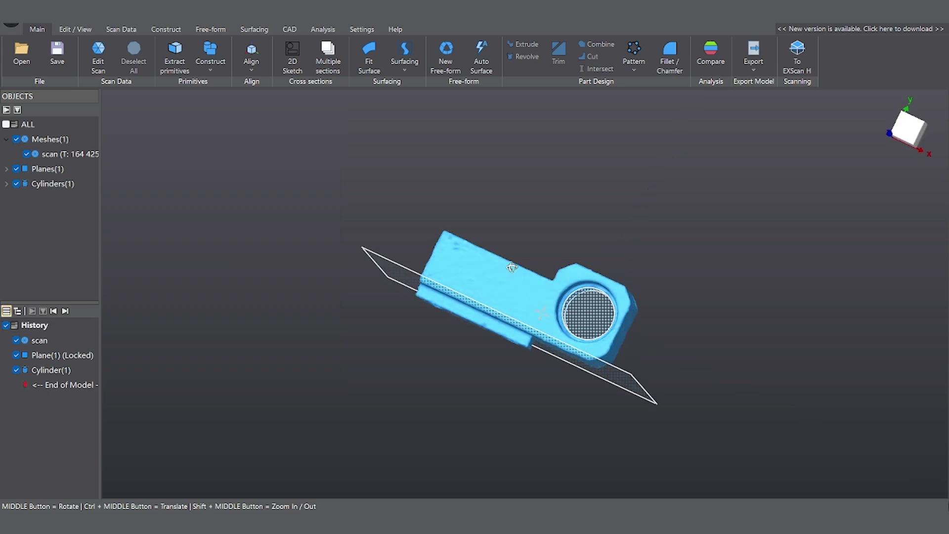
{"action": "left_click", "coordinate": [291, 59]}
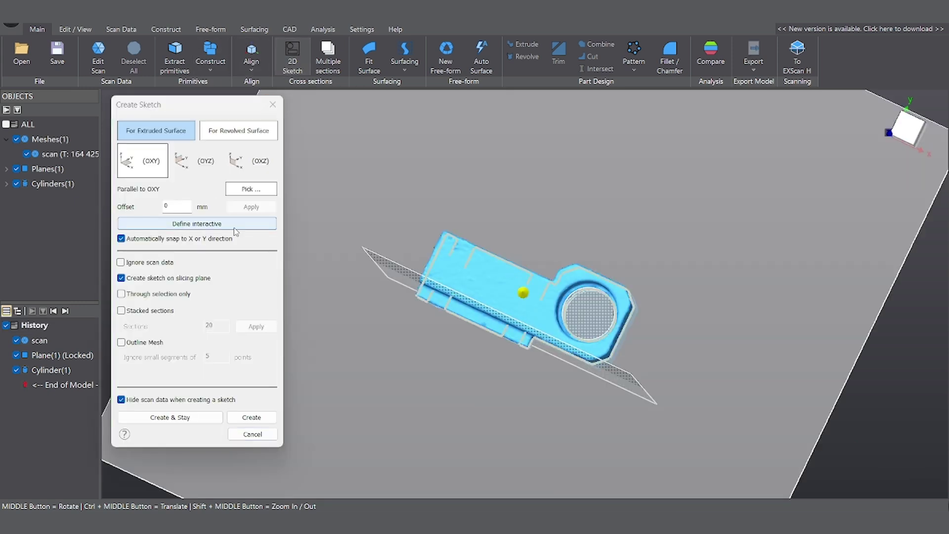
{"action": "mouse_move", "coordinate": [328, 226]}
{"action": "middle_mouse_down"}
{"action": "mouse_move", "coordinate": [426, 234]}
{"action": "mouse_move", "coordinate": [487, 282]}
{"action": "middle_mouse_up"}
{"action": "left_click_drag", "start_coordinate": [514, 296], "coordinate": [486, 287]}
{"action": "mouse_move", "coordinate": [499, 291]}
{"action": "middle_mouse_down"}
{"action": "mouse_move", "coordinate": [646, 323]}
{"action": "mouse_move", "coordinate": [652, 306]}
{"action": "middle_mouse_up"}
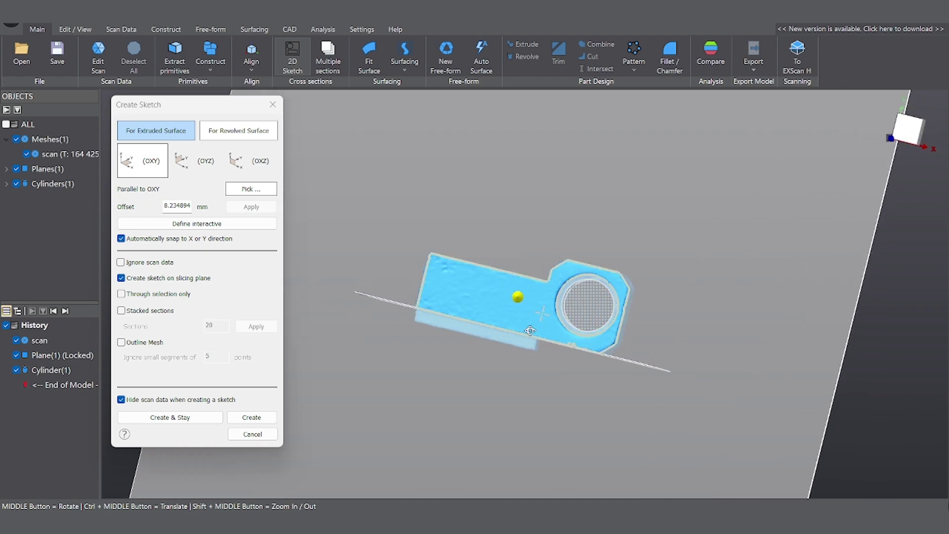
{"action": "left_click", "coordinate": [252, 417]}
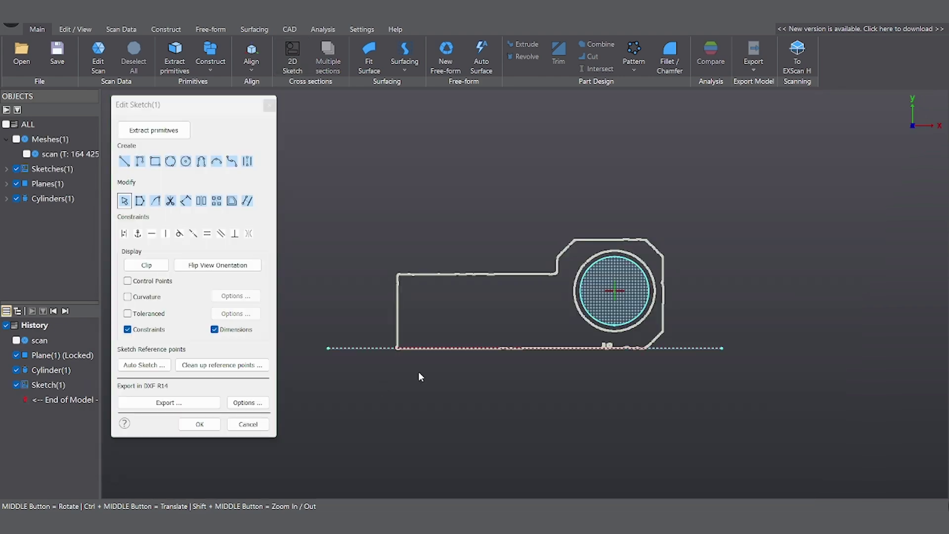
- Erase stray reference points along the lower edge of the section outline
{"action": "scroll", "coordinate": [629, 347], "scroll_direction": "up", "scroll_amount": 5}
{"action": "left_click", "coordinate": [237, 365]}
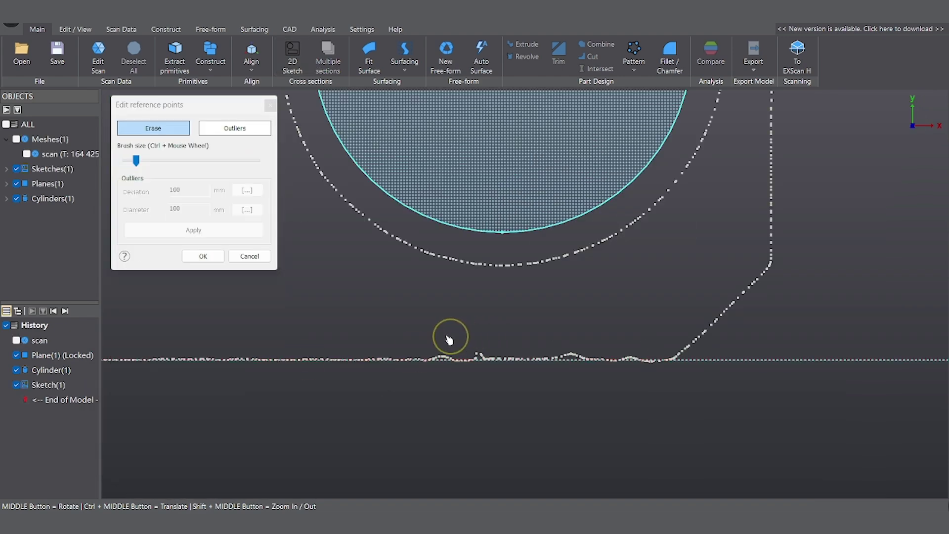
{"action": "left_click", "coordinate": [198, 255]}
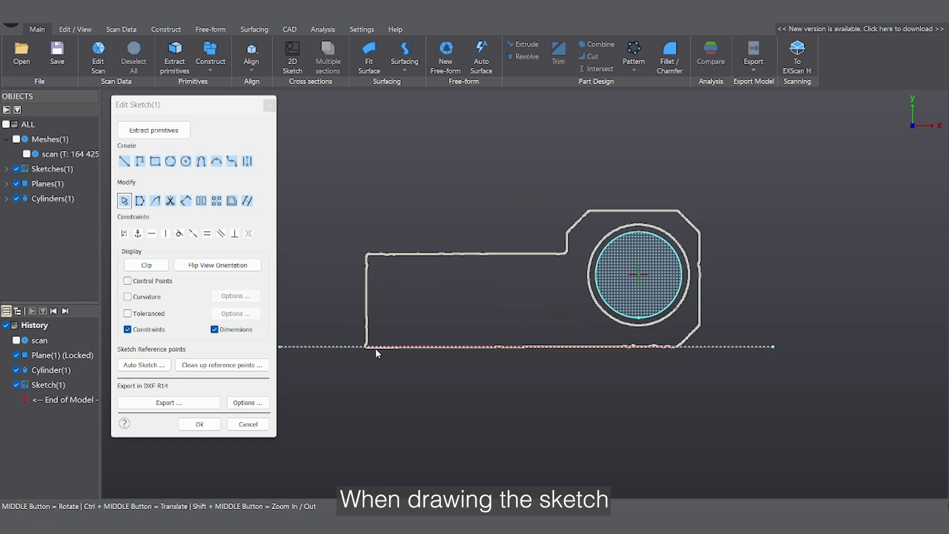
- Fit sketch lines to the straight and chamfered edges of the section outline by brushing over their reference points
{"action": "mouse_move", "coordinate": [376, 349]}
{"action": "left_mouse_down"}
{"action": "mouse_move", "coordinate": [666, 361]}
{"action": "mouse_move", "coordinate": [642, 373]}
{"action": "mouse_move", "coordinate": [657, 336]}
{"action": "mouse_move", "coordinate": [697, 302]}
{"action": "left_mouse_up"}
{"action": "left_click_drag", "start_coordinate": [692, 220], "coordinate": [603, 204], "text": "shift"}
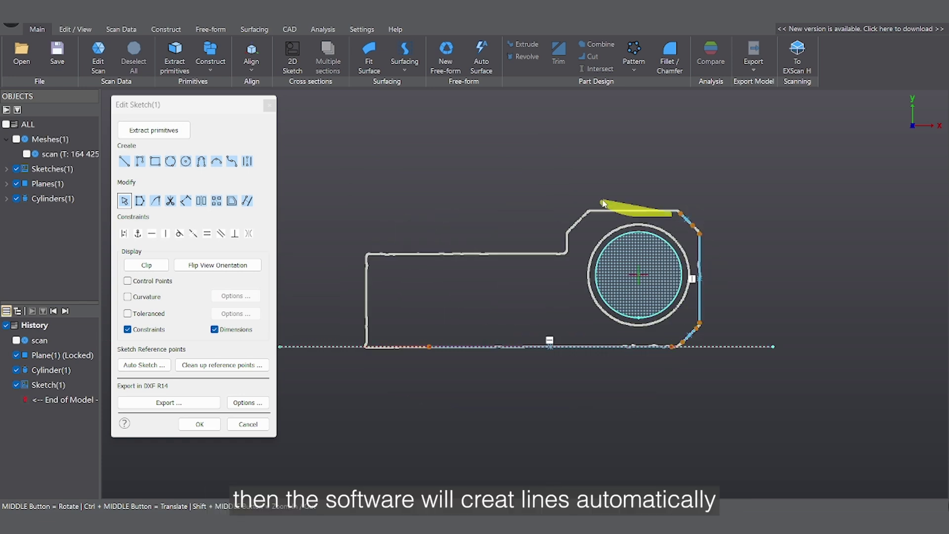
{"action": "left_click_drag", "start_coordinate": [565, 246], "coordinate": [479, 289], "text": "shift"}
{"action": "left_click_drag", "start_coordinate": [406, 283], "coordinate": [347, 308], "text": "shift"}
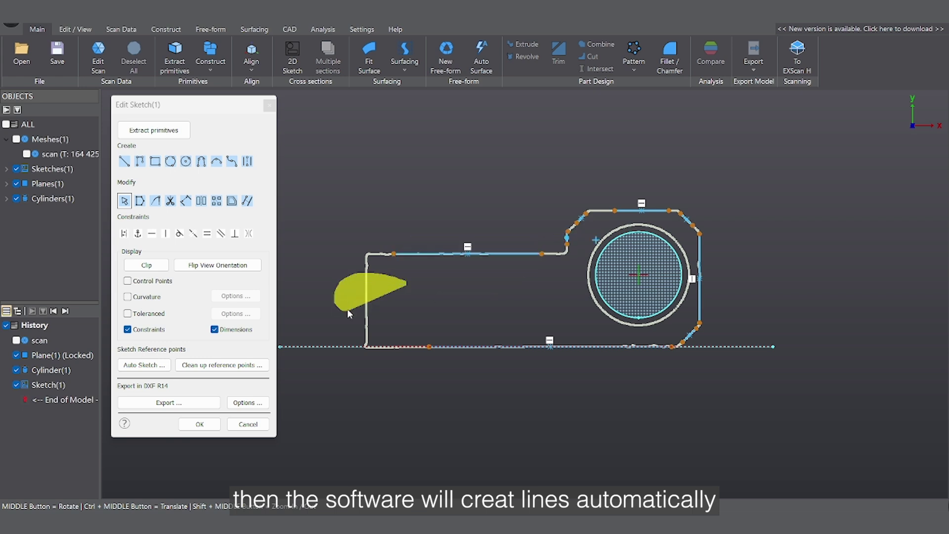
- Join the profile lines at the end corners and the inner step, using a vertical step line and a corner arc of about 1.27 mm radius
{"action": "left_click_drag", "start_coordinate": [358, 273], "coordinate": [435, 233]}
{"action": "mouse_move", "coordinate": [547, 271]}
{"action": "left_mouse_down", "text": "ctrl"}
{"action": "mouse_move", "coordinate": [506, 255]}
{"action": "mouse_move", "coordinate": [572, 236]}
{"action": "mouse_move", "coordinate": [563, 254]}
{"action": "left_mouse_up", "text": "ctrl"}
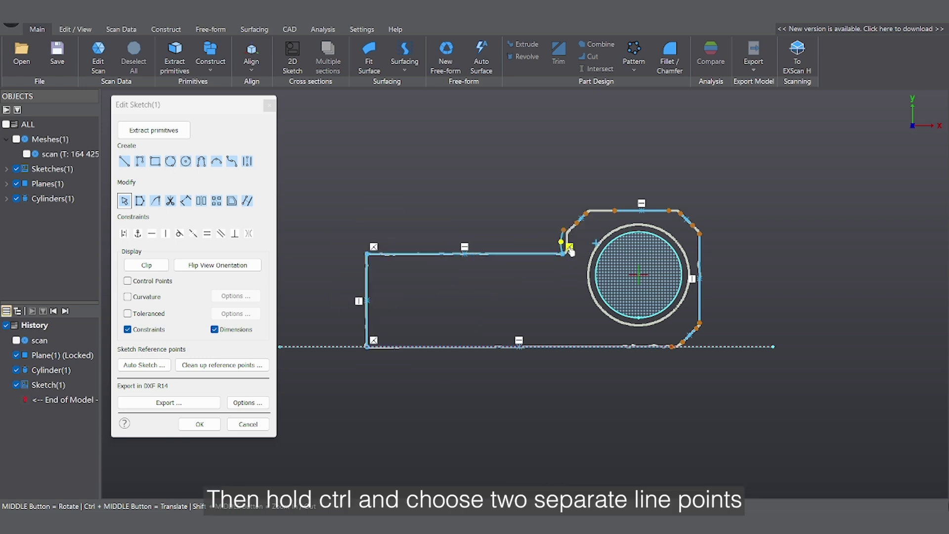
{"action": "left_click", "coordinate": [124, 161]}
{"action": "left_click", "coordinate": [562, 253]}
{"action": "left_click", "coordinate": [562, 230]}
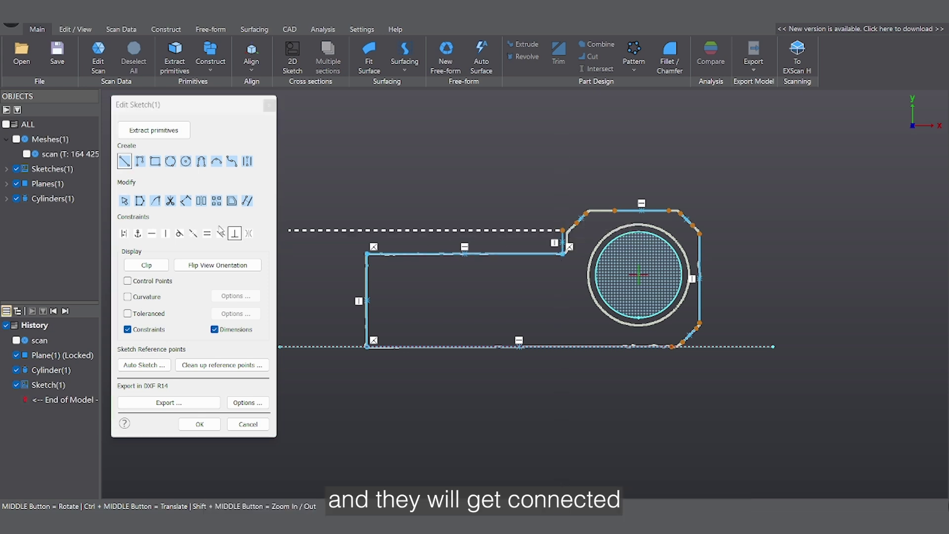
{"action": "left_click", "coordinate": [124, 201]}
{"action": "left_click_drag", "start_coordinate": [563, 241], "coordinate": [553, 235]}
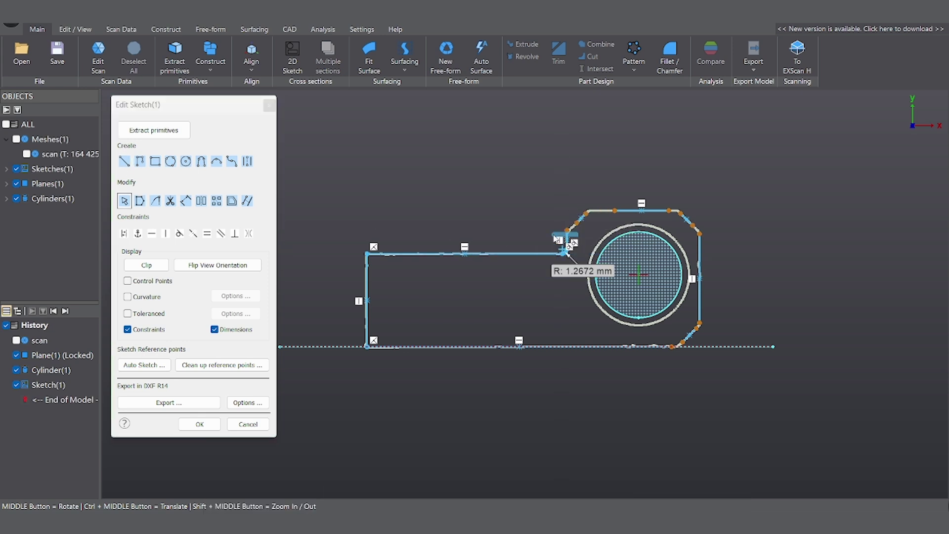
- Join the remaining line endpoints around the chamfered end to close the outer profile
{"action": "left_click", "coordinate": [685, 228]}
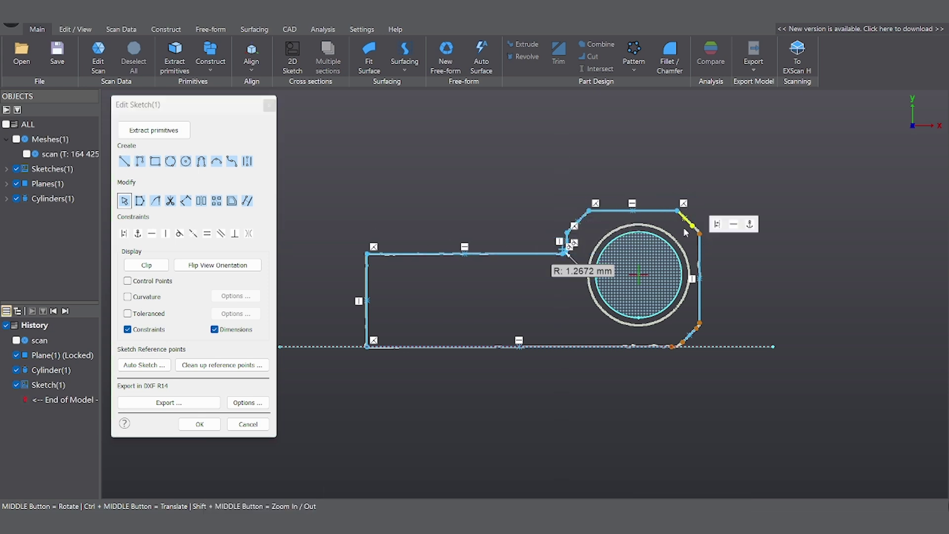
{"action": "left_click", "coordinate": [507, 310]}
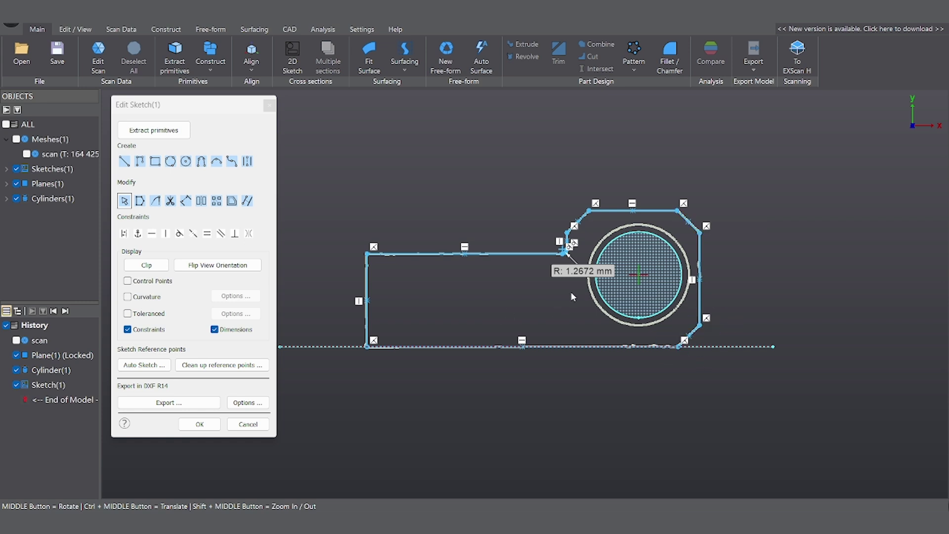
- Draw a circle of 28 mm diameter over the outer bore outline, centred on the cylinder axis, and finish the sketch
{"action": "scroll", "coordinate": [668, 300], "scroll_direction": "up", "scroll_amount": 4}
{"action": "left_click", "coordinate": [185, 161]}
{"action": "left_click", "coordinate": [605, 246]}
{"action": "left_click", "coordinate": [677, 330]}
{"action": "key", "text": "BackSpace"}
{"action": "key", "text": "BackSpace"}
{"action": "key", "text": "BackSpace"}
{"action": "key", "text": "BackSpace"}
{"action": "key", "text": "BackSpace"}
{"action": "key", "text": "BackSpace"}
{"action": "key", "text": "BackSpace"}
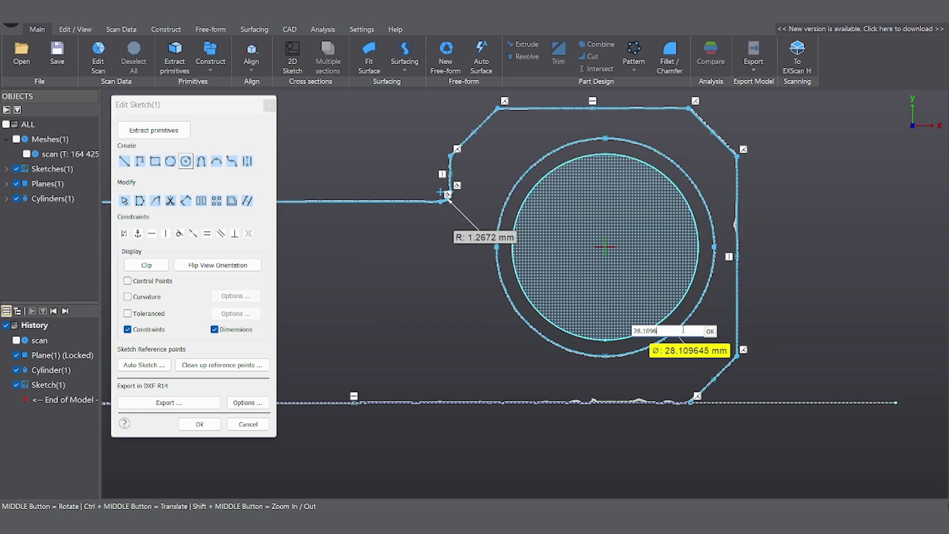
{"action": "key", "text": "Return"}
{"action": "left_click", "coordinate": [199, 424]}
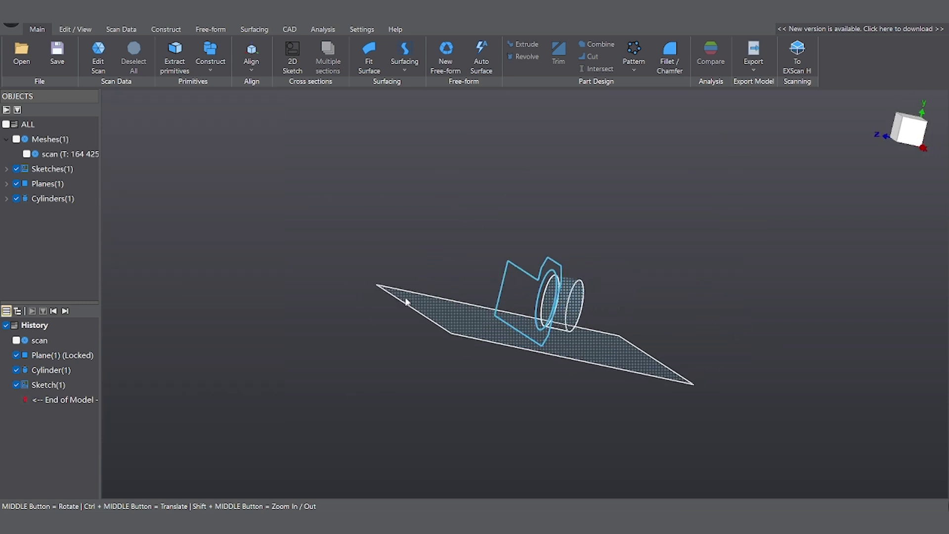
- Extrude the sketch two-sided into a new solid matching the scan, with 0.1 mm snapping and depths of about 6.91 mm and 23.08 mm
{"action": "left_click", "coordinate": [568, 288]}
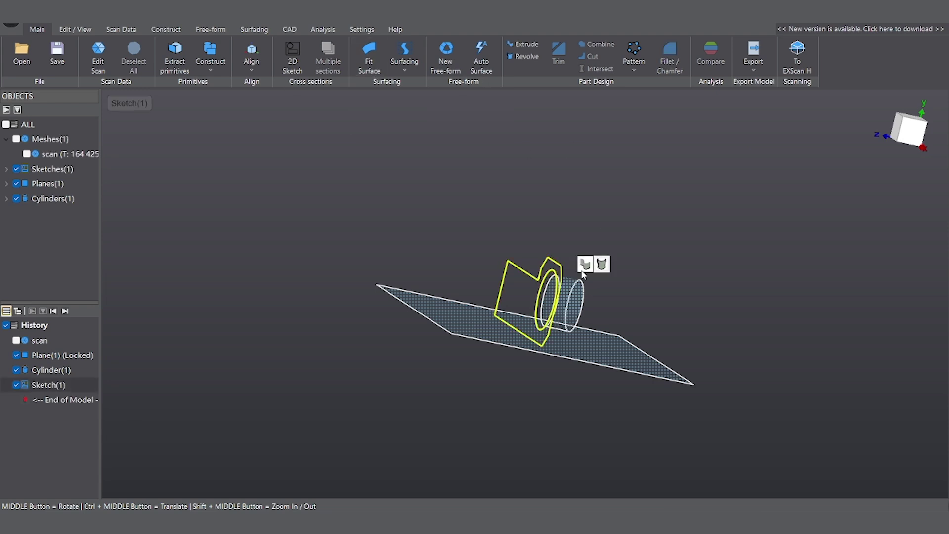
{"action": "left_click", "coordinate": [585, 264]}
{"action": "left_click", "coordinate": [7, 109]}
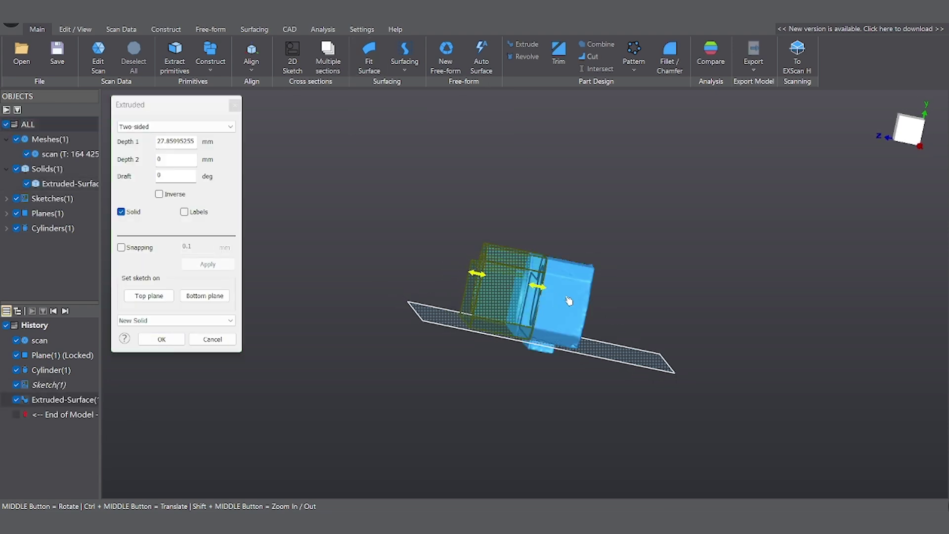
{"action": "left_click_drag", "start_coordinate": [487, 282], "coordinate": [520, 284]}
{"action": "left_click", "coordinate": [126, 249]}
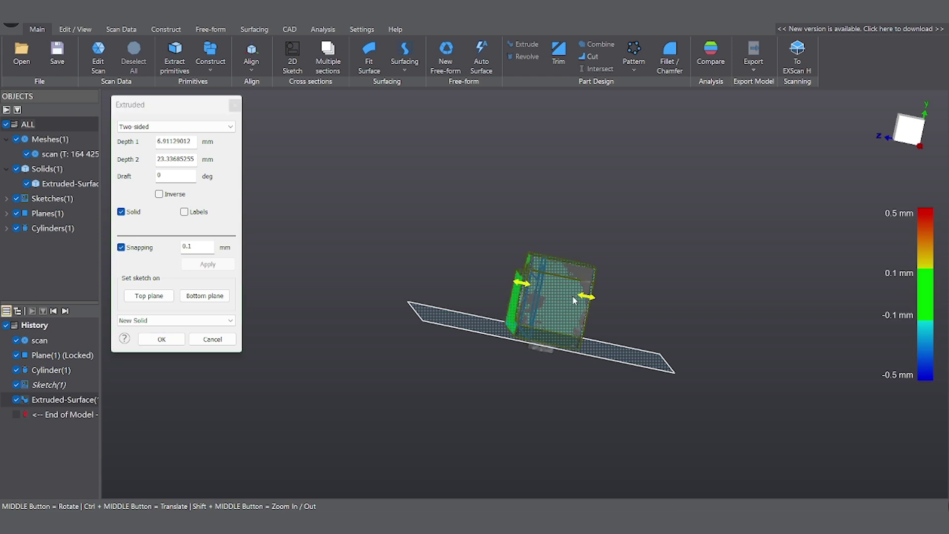
{"action": "middle_click_drag", "start_coordinate": [692, 272], "coordinate": [606, 317]}
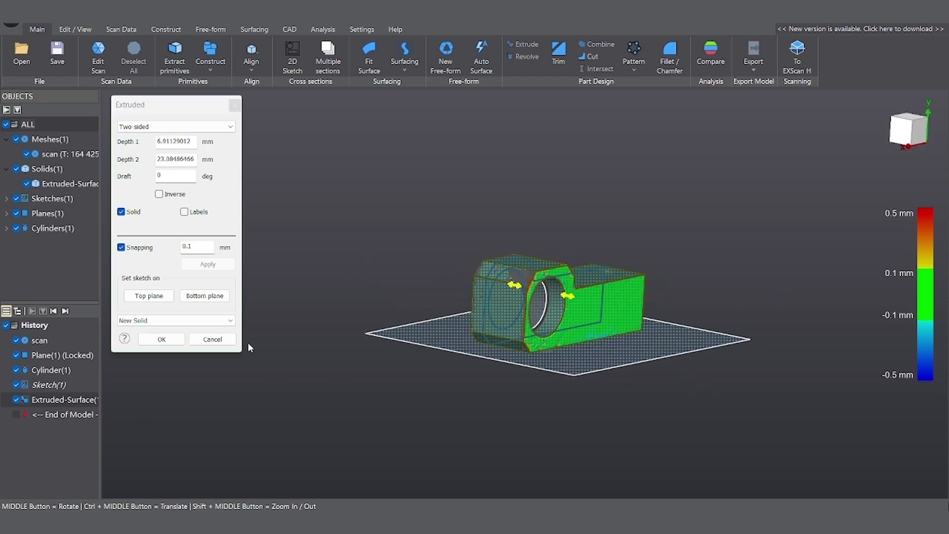
{"action": "left_click", "coordinate": [161, 339]}
- Create a second sketch for an extruded surface on an OXZ section offset about 21.84 mm, cutting through the raised rail
{"action": "mouse_move", "coordinate": [629, 286]}
{"action": "middle_mouse_down"}
{"action": "mouse_move", "coordinate": [556, 296]}
{"action": "mouse_move", "coordinate": [515, 328]}
{"action": "mouse_move", "coordinate": [526, 245]}
{"action": "middle_mouse_up"}
{"action": "left_click", "coordinate": [525, 245]}
{"action": "left_click", "coordinate": [293, 58]}
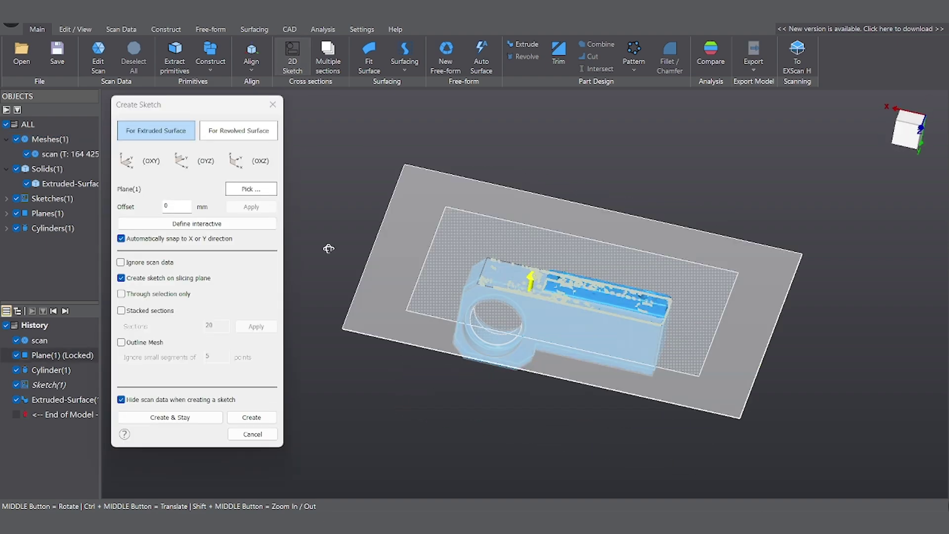
{"action": "mouse_move", "coordinate": [328, 247]}
{"action": "middle_mouse_down"}
{"action": "mouse_move", "coordinate": [319, 229]}
{"action": "mouse_move", "coordinate": [375, 246]}
{"action": "mouse_move", "coordinate": [356, 255]}
{"action": "middle_mouse_up"}
{"action": "left_click", "coordinate": [197, 160]}
{"action": "left_click", "coordinate": [143, 160]}
{"action": "left_click", "coordinate": [250, 161]}
{"action": "left_click", "coordinate": [251, 417]}
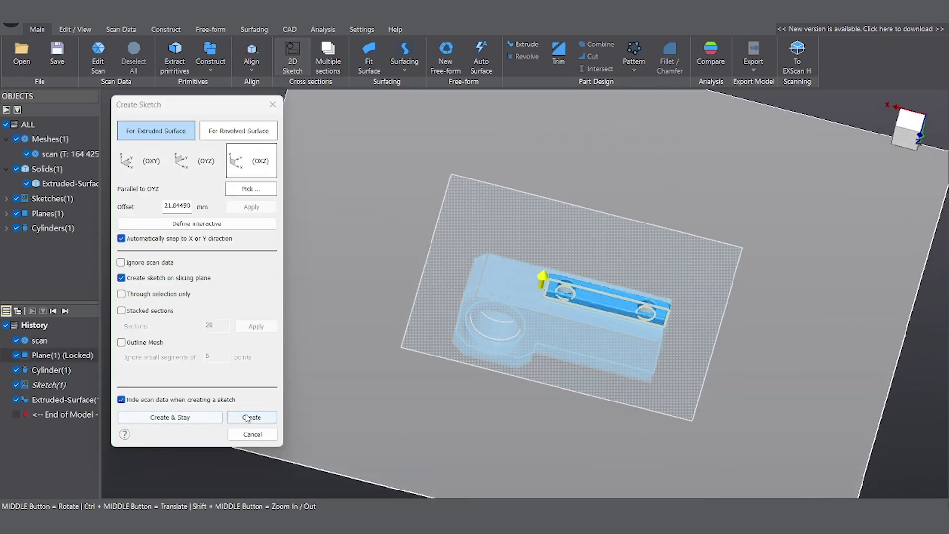
- Draw a closed four-line rectangle over the raised rail's section outline
{"action": "scroll", "coordinate": [417, 296], "scroll_direction": "up", "scroll_amount": 5}
{"action": "left_click", "coordinate": [124, 161]}
{"action": "left_click", "coordinate": [438, 258]}
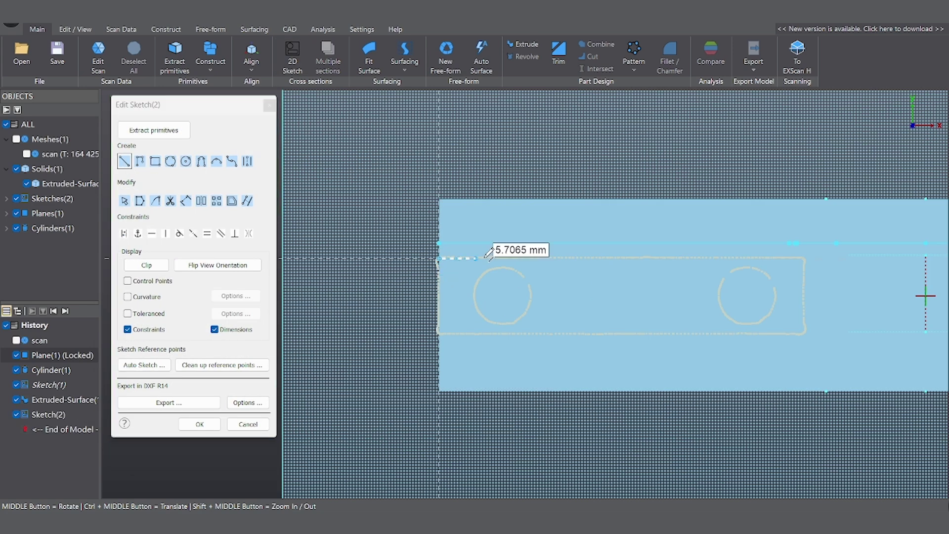
{"action": "left_click", "coordinate": [804, 257]}
{"action": "left_click", "coordinate": [803, 332]}
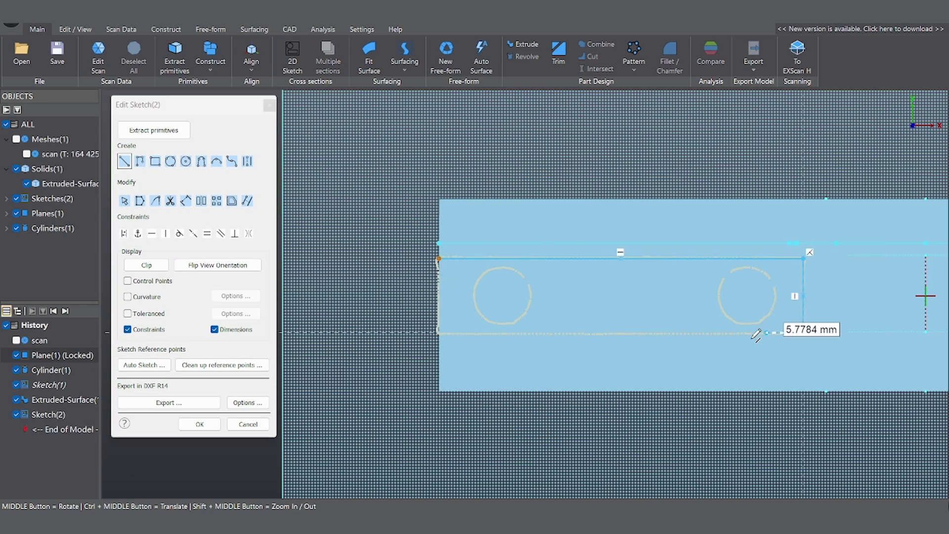
{"action": "left_click", "coordinate": [438, 332]}
{"action": "left_click", "coordinate": [438, 258]}
{"action": "right_click", "coordinate": [438, 277]}
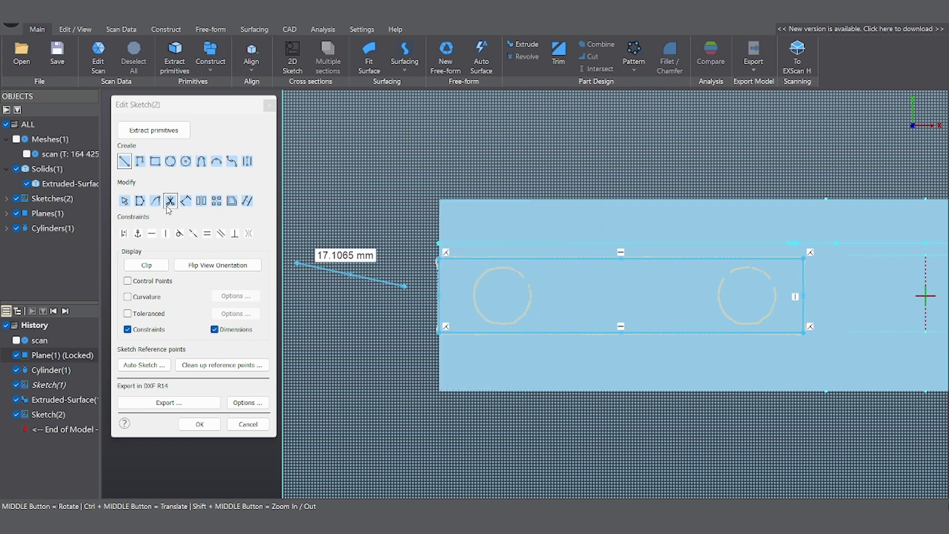
- Constrain the rectangle's unconstrained short side vertical, shift its long sides onto the scan outline, and finish the sketch
{"action": "left_click", "coordinate": [124, 200]}
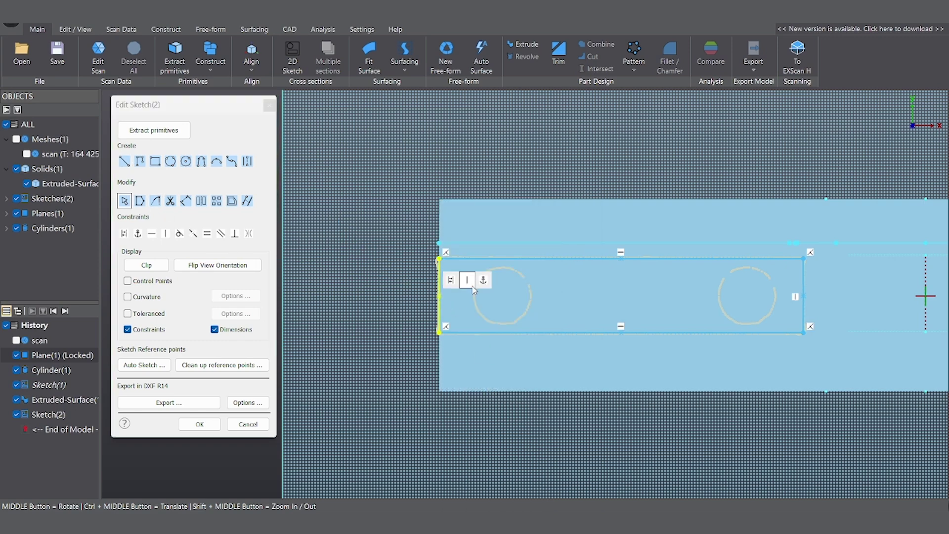
{"action": "left_click", "coordinate": [712, 335]}
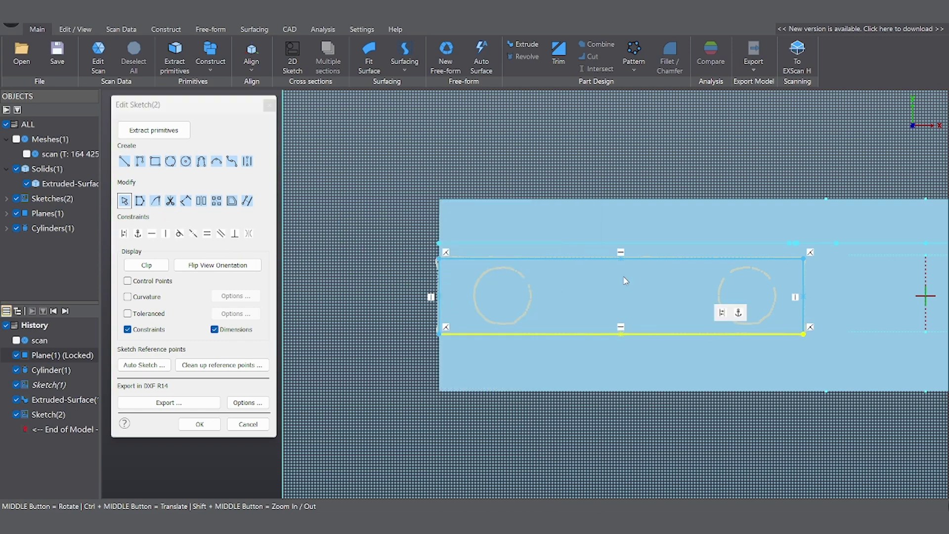
{"action": "scroll", "coordinate": [626, 261], "scroll_direction": "up", "scroll_amount": 5}
{"action": "left_click", "coordinate": [635, 255]}
{"action": "left_click", "coordinate": [206, 425]}
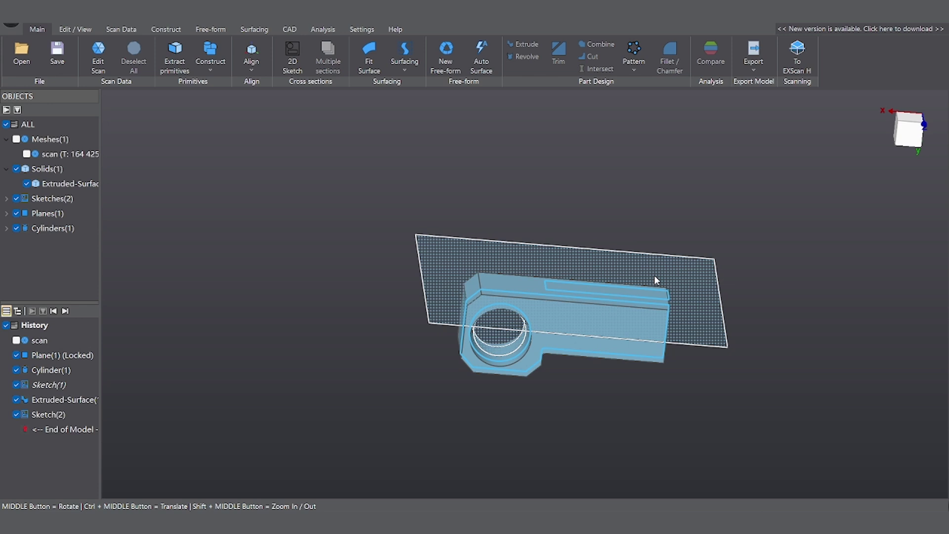
- Start a two-sided solid extrusion of the rail sketch, turn snapping off, and extend Depth 2 into the main body to about 13.41 mm
{"action": "left_click", "coordinate": [662, 296]}
{"action": "left_click", "coordinate": [682, 273]}
{"action": "left_click_drag", "start_coordinate": [607, 293], "coordinate": [597, 326]}
{"action": "left_click", "coordinate": [138, 249]}
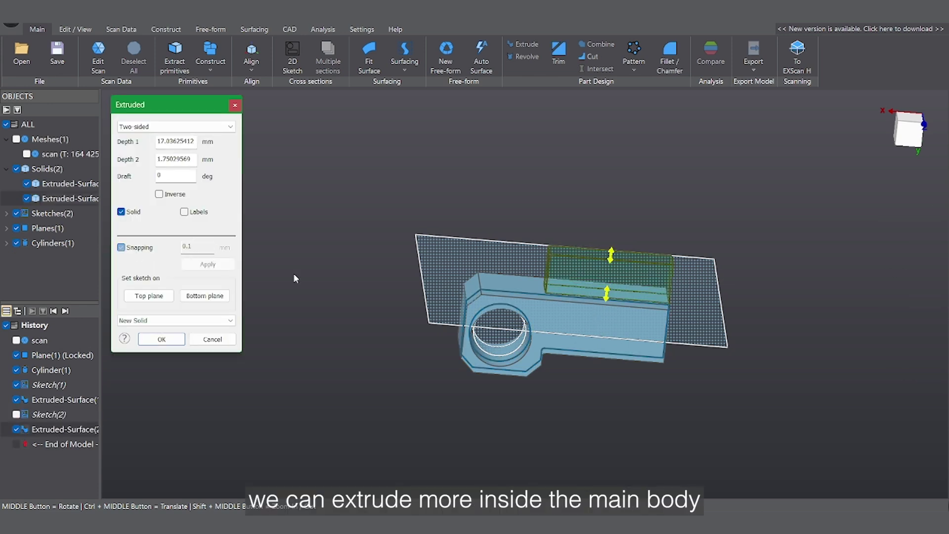
{"action": "left_click_drag", "start_coordinate": [607, 293], "coordinate": [605, 318]}
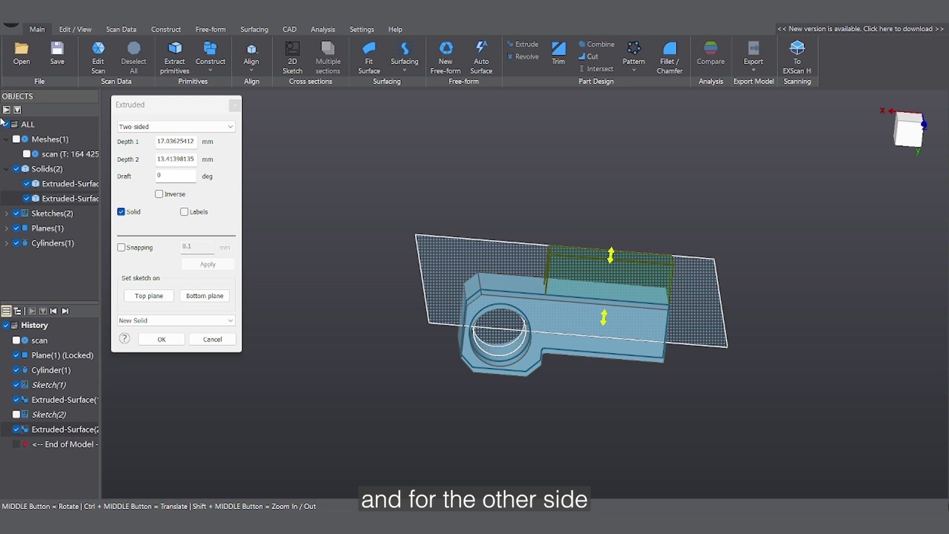
- Show the scan mesh, enable 0.1 mm snapping, and bring Depth 1 to the scanned rail's top face at about 4.34 mm
{"action": "left_click", "coordinate": [17, 139]}
{"action": "left_click", "coordinate": [124, 247]}
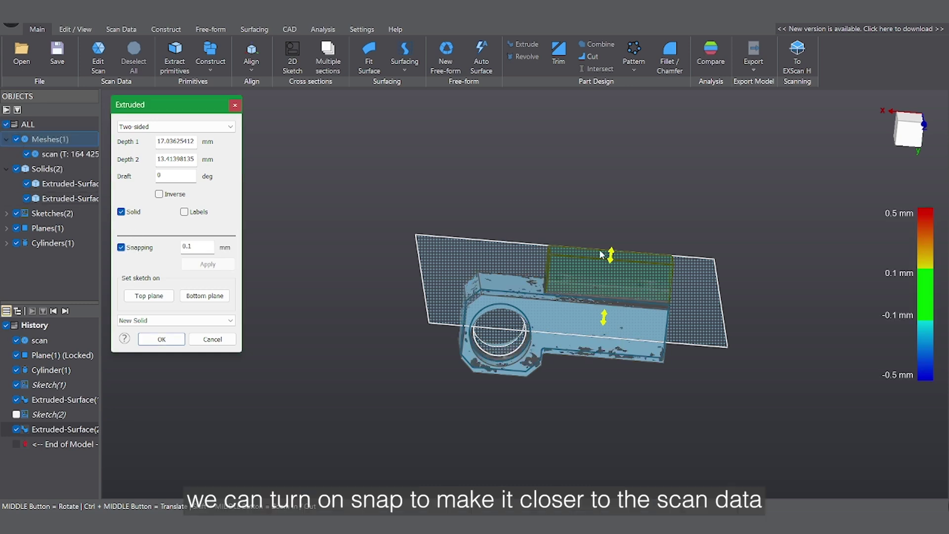
{"action": "left_click_drag", "start_coordinate": [610, 255], "coordinate": [603, 324]}
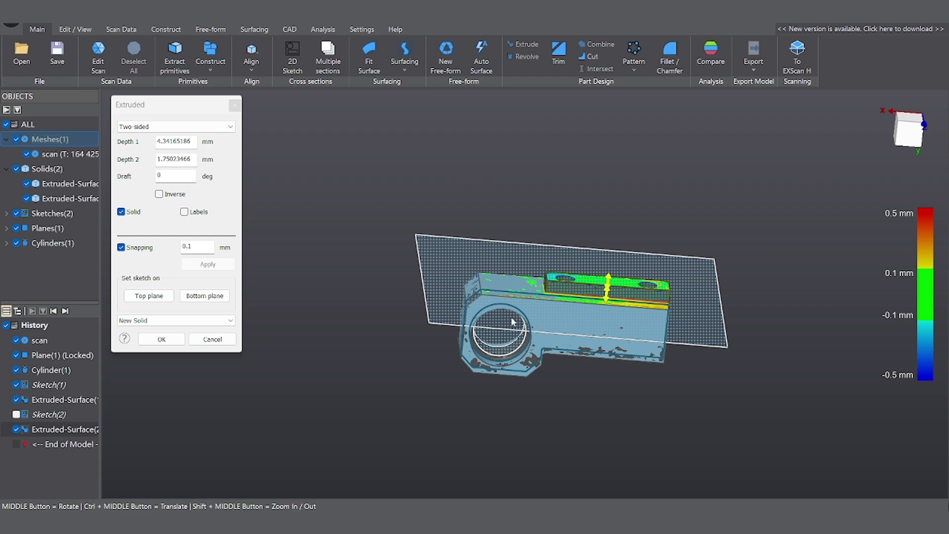
- Extend Depth 2 of the rail extrusion into the main body to about 7.49 mm and create it as a new solid
{"action": "middle_click_drag", "start_coordinate": [512, 322], "coordinate": [590, 280]}
{"action": "scroll", "coordinate": [607, 301], "scroll_direction": "up", "scroll_amount": 3}
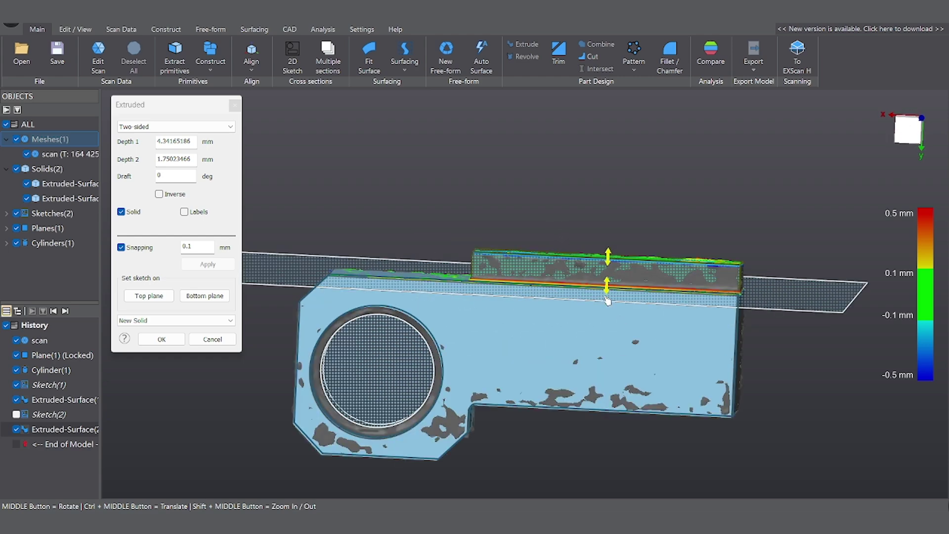
{"action": "scroll", "coordinate": [608, 301], "scroll_direction": "up", "scroll_amount": 2}
{"action": "left_click_drag", "start_coordinate": [602, 303], "coordinate": [602, 325]}
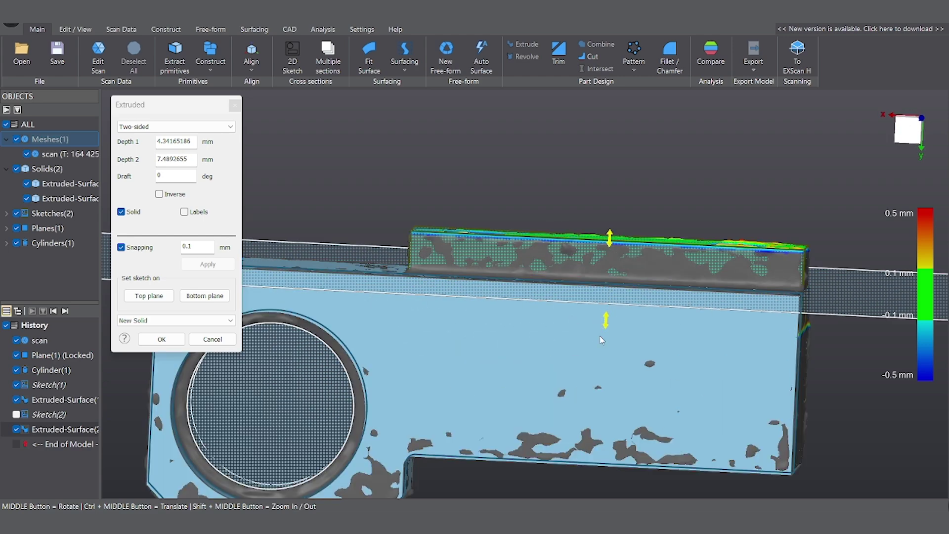
{"action": "left_click", "coordinate": [162, 339]}
- Combine the rail extrusion and the main body extrusion into one solid
{"action": "middle_click_drag", "start_coordinate": [499, 232], "coordinate": [504, 267]}
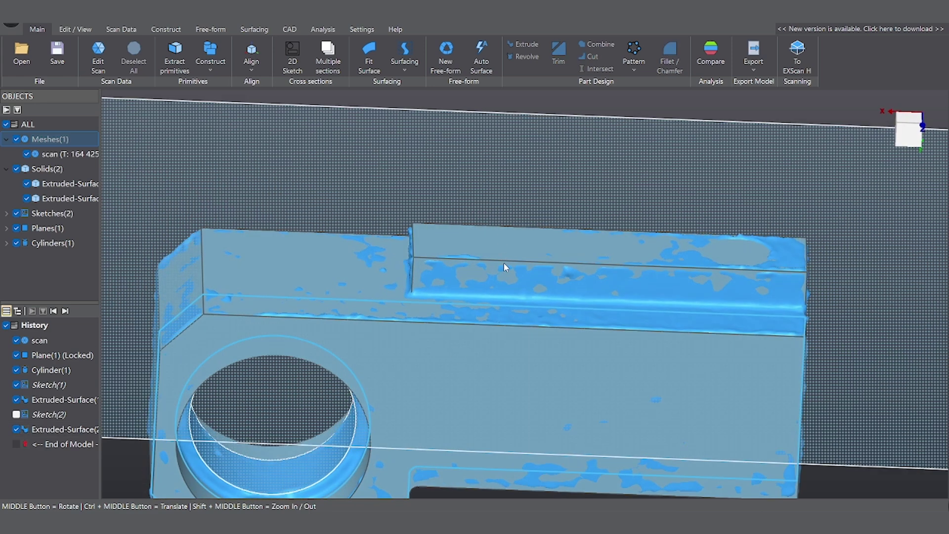
{"action": "left_click", "coordinate": [61, 198]}
{"action": "left_click", "coordinate": [70, 185], "text": "ctrl"}
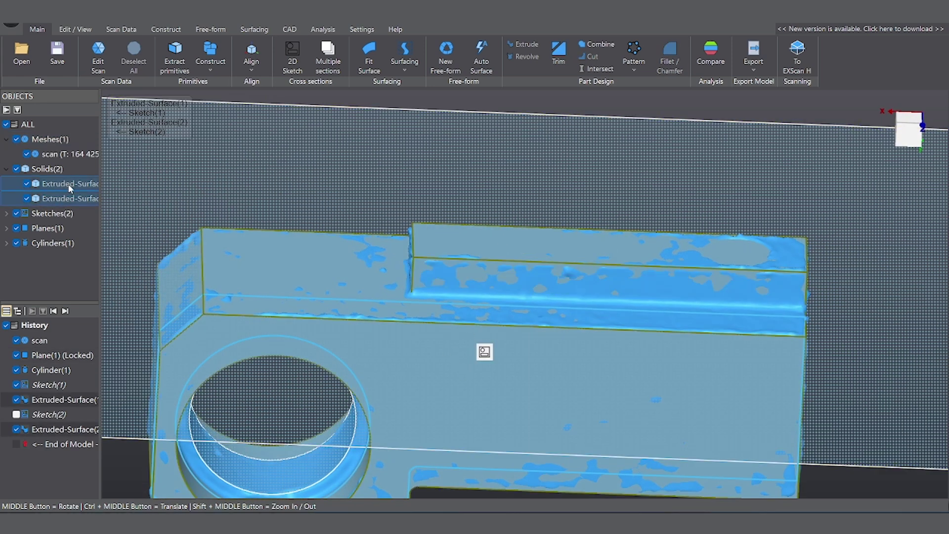
{"action": "left_click", "coordinate": [596, 45]}
{"action": "middle_click_drag", "start_coordinate": [584, 233], "coordinate": [443, 227]}
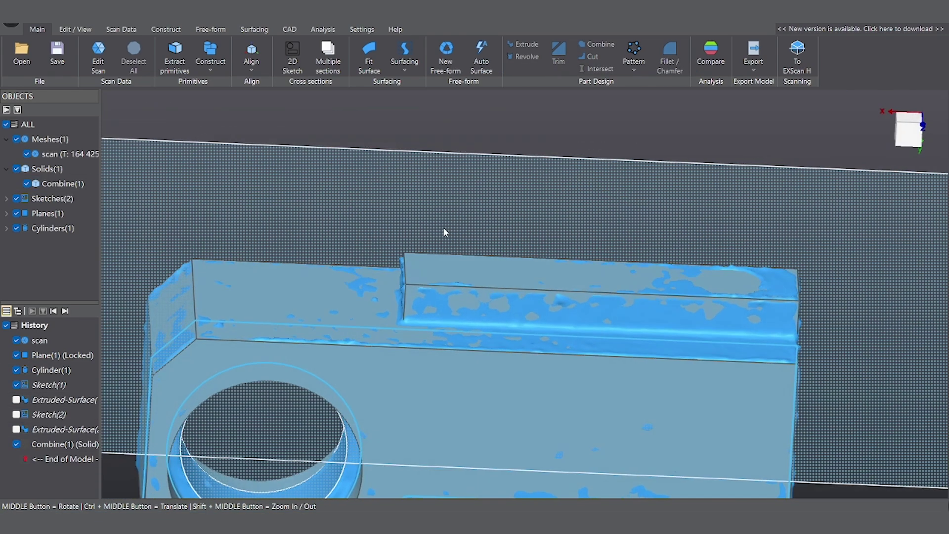
- Create a new sketch for an extruded surface on a section plane cutting across both round holes in the raised rail
{"action": "left_click", "coordinate": [286, 70]}
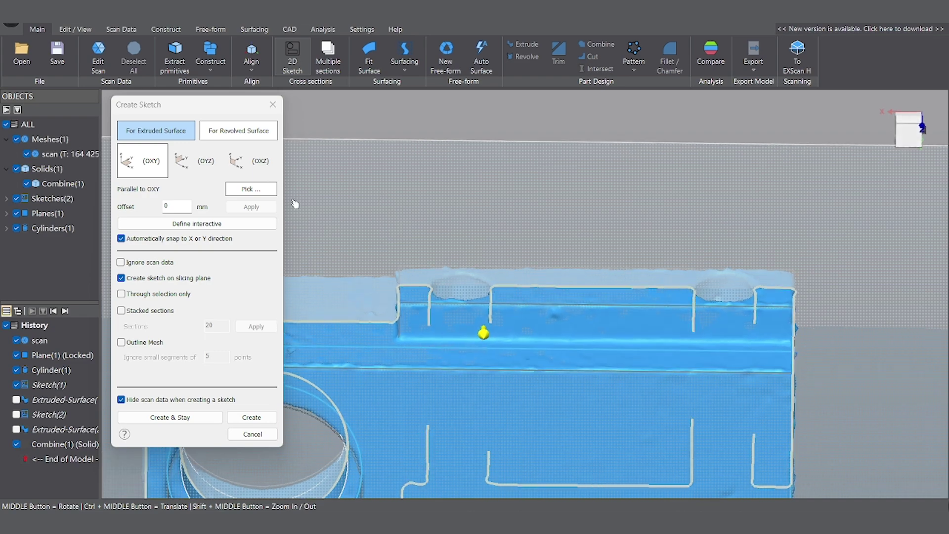
{"action": "mouse_move", "coordinate": [479, 324]}
{"action": "left_mouse_down"}
{"action": "mouse_move", "coordinate": [476, 254]}
{"action": "mouse_move", "coordinate": [498, 136]}
{"action": "left_mouse_up"}
{"action": "middle_click_drag", "start_coordinate": [534, 218], "coordinate": [550, 314]}
{"action": "left_click", "coordinate": [260, 417]}
{"action": "scroll", "coordinate": [460, 330], "scroll_direction": "down", "scroll_amount": 2}
{"action": "scroll", "coordinate": [461, 317], "scroll_direction": "up", "scroll_amount": 10}
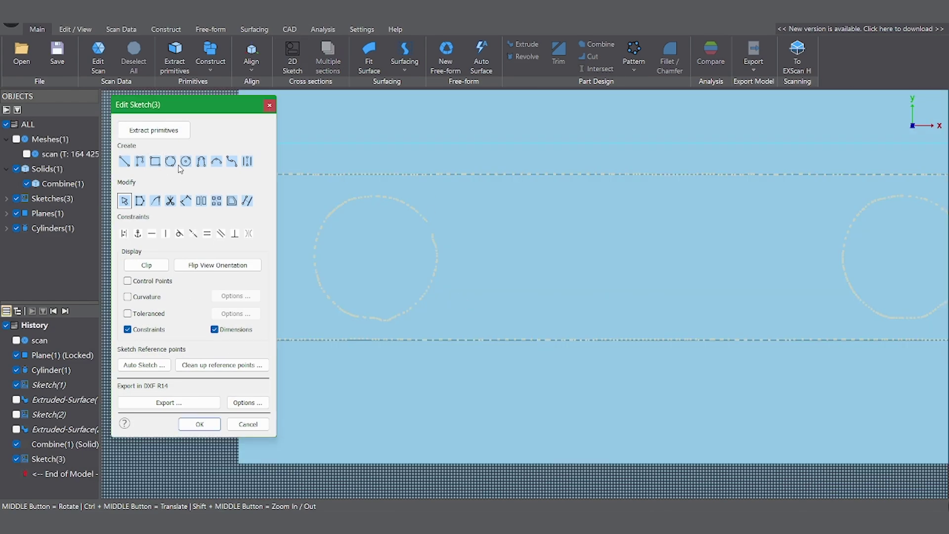
- Draw circles through points on both scanned hole outlines, with diameters of about 8.92 mm and 8.91 mm
{"action": "left_click", "coordinate": [350, 200]}
{"action": "left_click", "coordinate": [436, 257]}
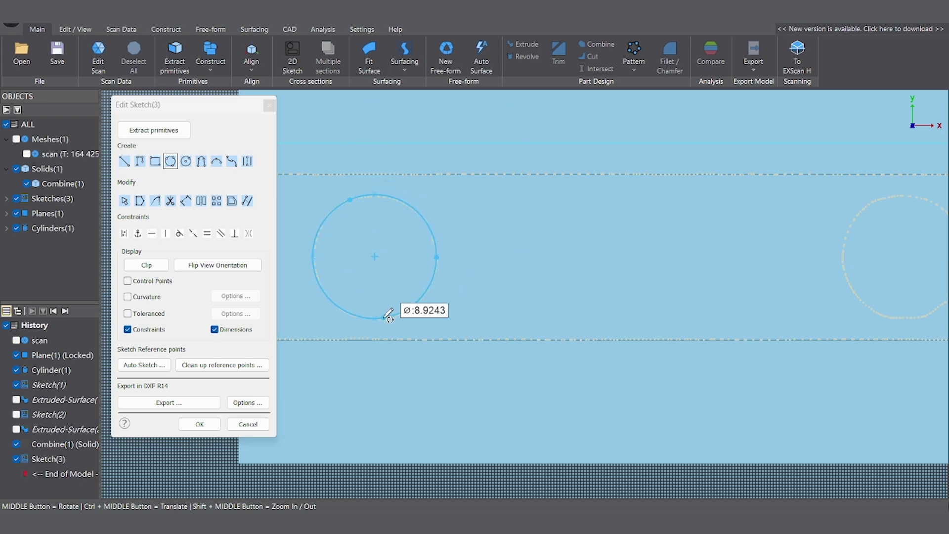
{"action": "middle_click_drag", "start_coordinate": [848, 246], "coordinate": [770, 248], "text": "ctrl"}
{"action": "left_click", "coordinate": [847, 201]}
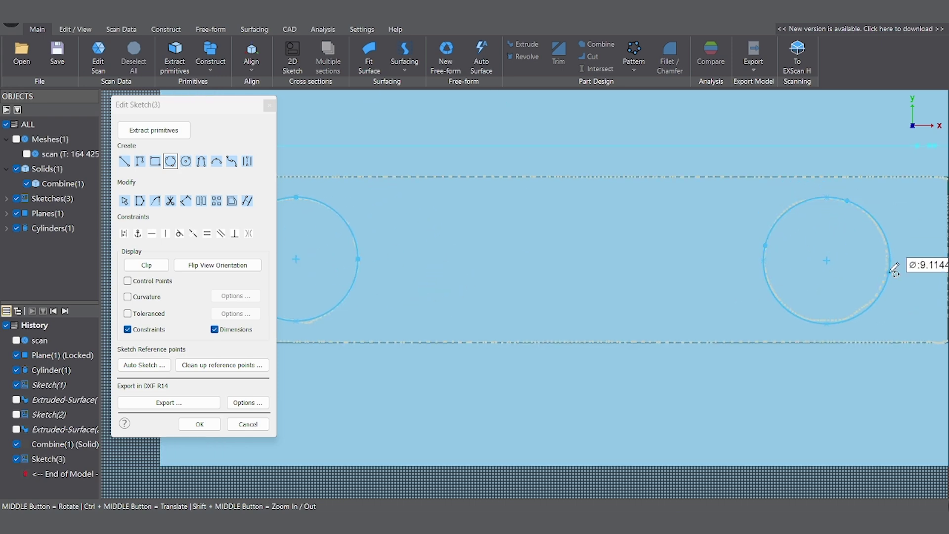
- Dimension both hole circles and set each diameter to 9 mm
{"action": "left_click", "coordinate": [125, 201]}
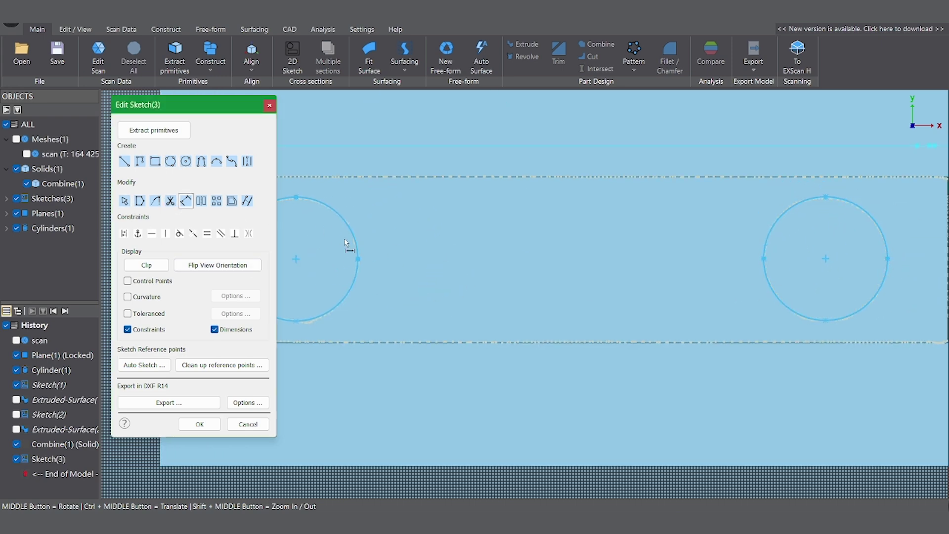
{"action": "left_click", "coordinate": [344, 245]}
{"action": "left_click", "coordinate": [409, 248]}
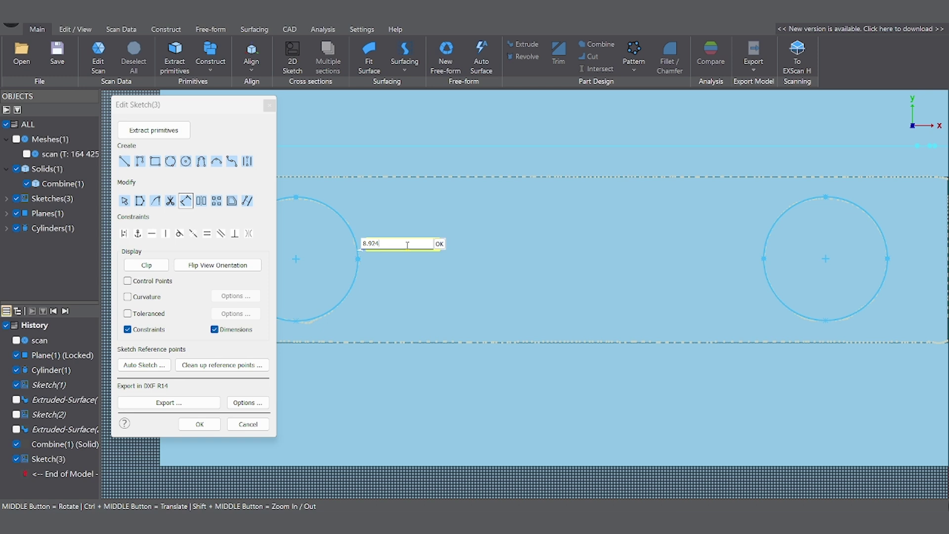
{"action": "type", "text": "9"}
{"action": "left_click", "coordinate": [439, 244]}
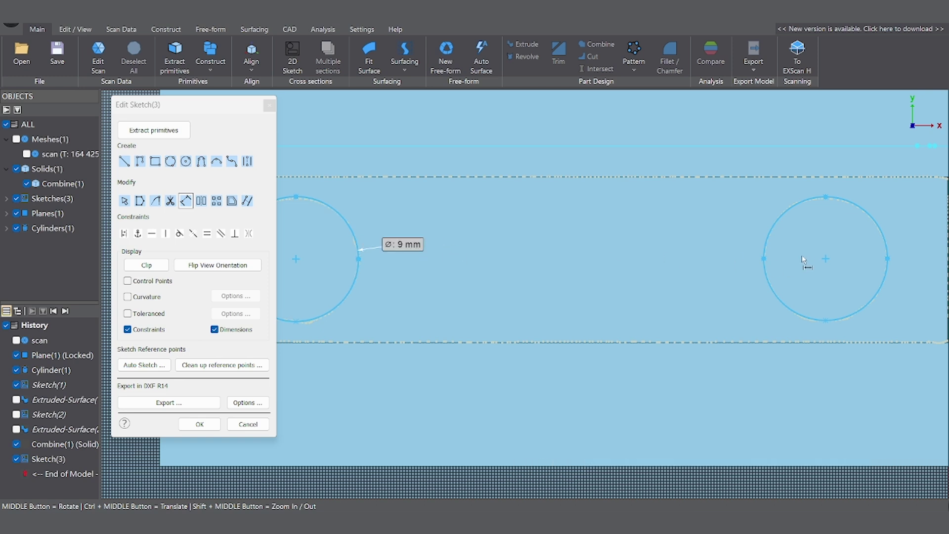
{"action": "left_click", "coordinate": [774, 239]}
{"action": "left_click", "coordinate": [716, 245]}
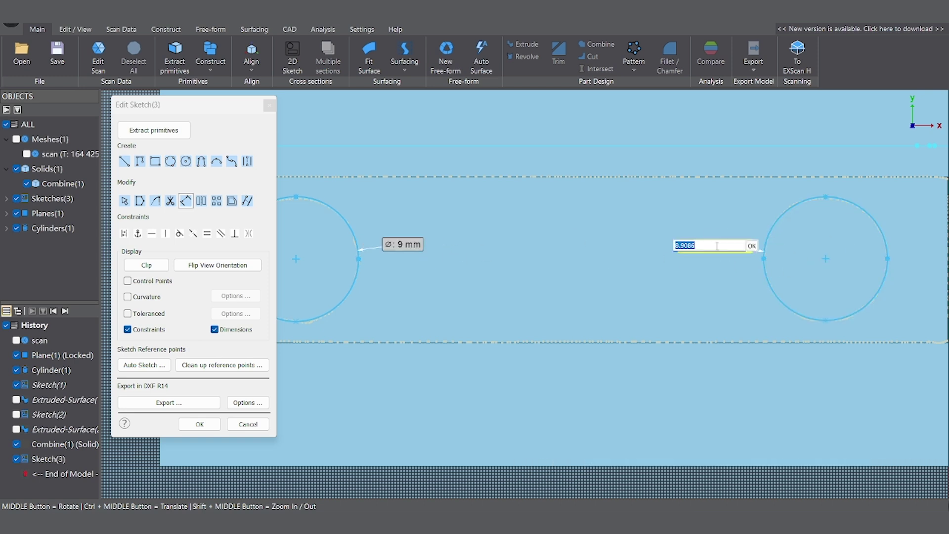
{"action": "key", "text": "BackSpace"}
{"action": "type", "text": "9"}
{"action": "left_click", "coordinate": [751, 246]}
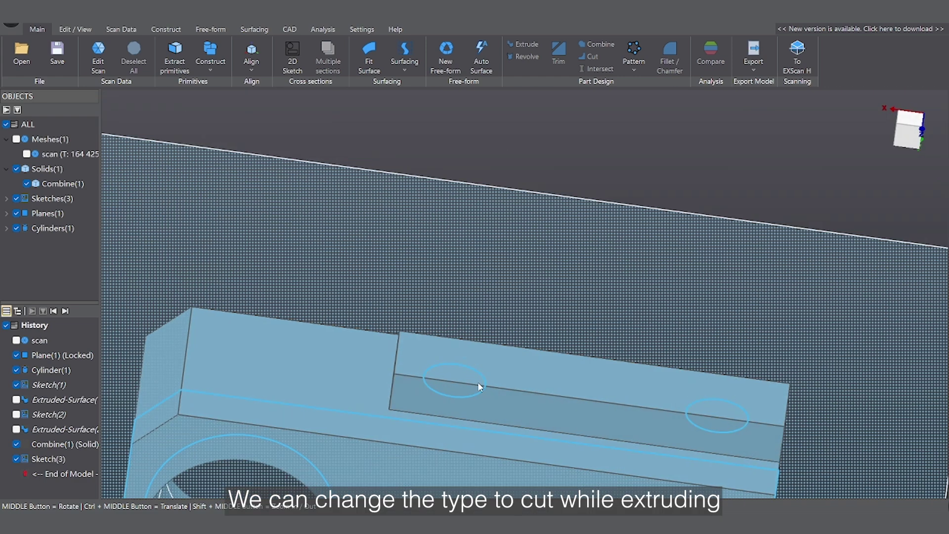
- Extrude the two hole circles as a two-sided cut through the whole bracket, with depths of about 28.72 mm and 40.70 mm
{"action": "left_click", "coordinate": [481, 387]}
{"action": "left_click", "coordinate": [504, 369]}
{"action": "middle_click_drag", "start_coordinate": [602, 401], "coordinate": [580, 205]}
{"action": "left_click", "coordinate": [154, 321]}
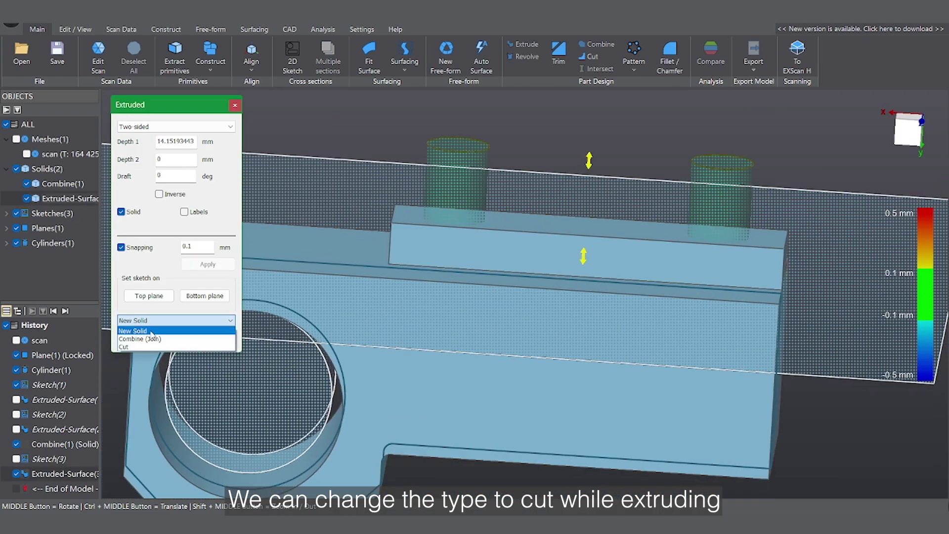
{"action": "left_click", "coordinate": [123, 346]}
{"action": "middle_click_drag", "start_coordinate": [593, 321], "coordinate": [648, 79]}
{"action": "left_click_drag", "start_coordinate": [522, 447], "coordinate": [551, 425]}
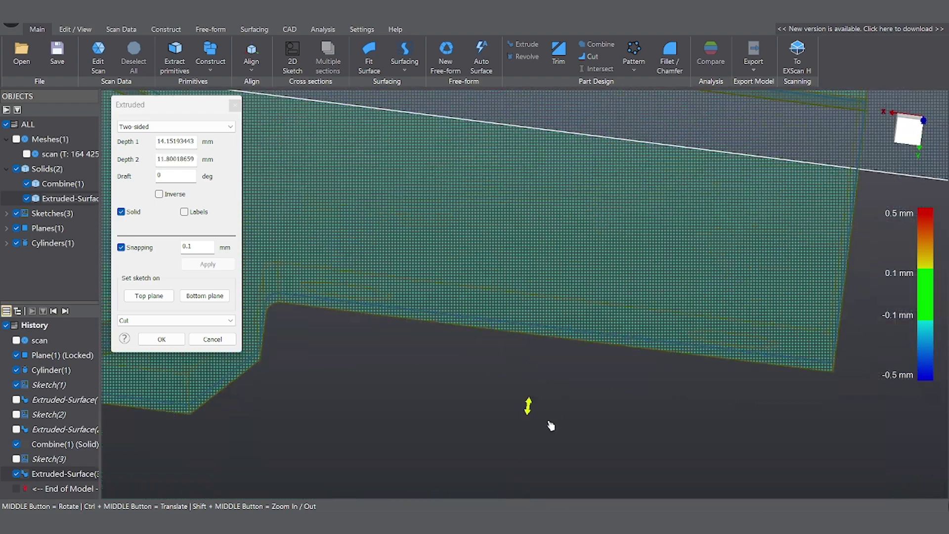
{"action": "scroll", "coordinate": [547, 434], "scroll_direction": "down", "scroll_amount": 3}
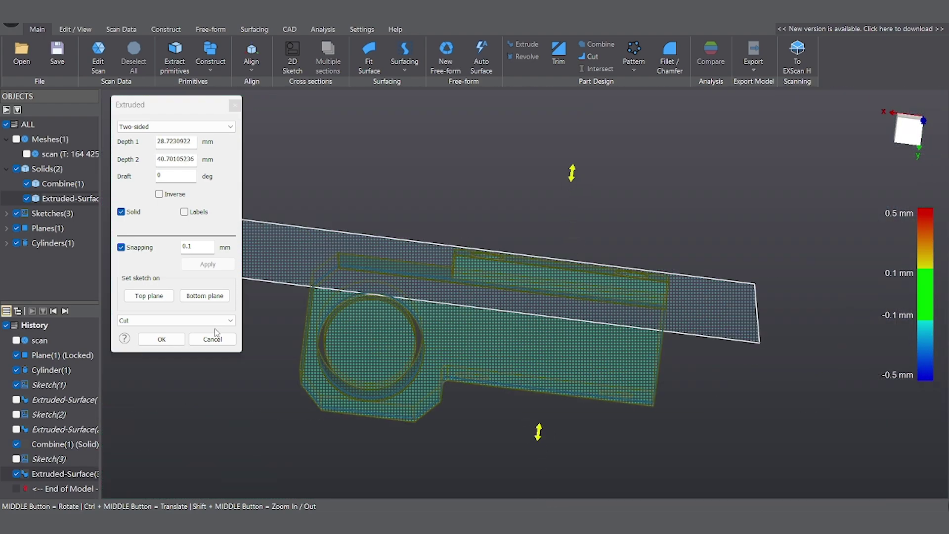
{"action": "left_click", "coordinate": [169, 340]}
- Accept the trim of the bracket body with the Extruded-Surface(3) cut
{"action": "middle_click_drag", "start_coordinate": [169, 340], "coordinate": [506, 241]}
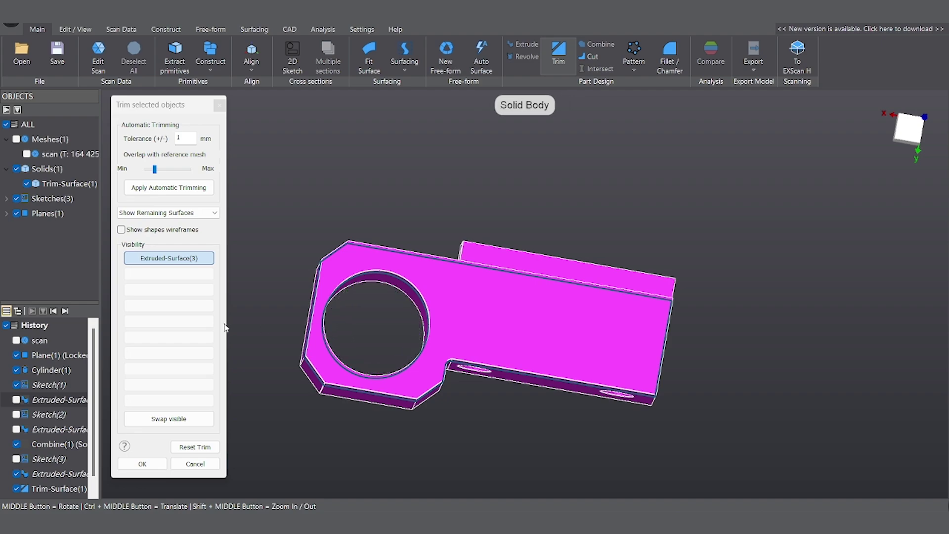
{"action": "left_click", "coordinate": [141, 463]}
{"action": "middle_click_drag", "start_coordinate": [140, 463], "coordinate": [544, 463]}
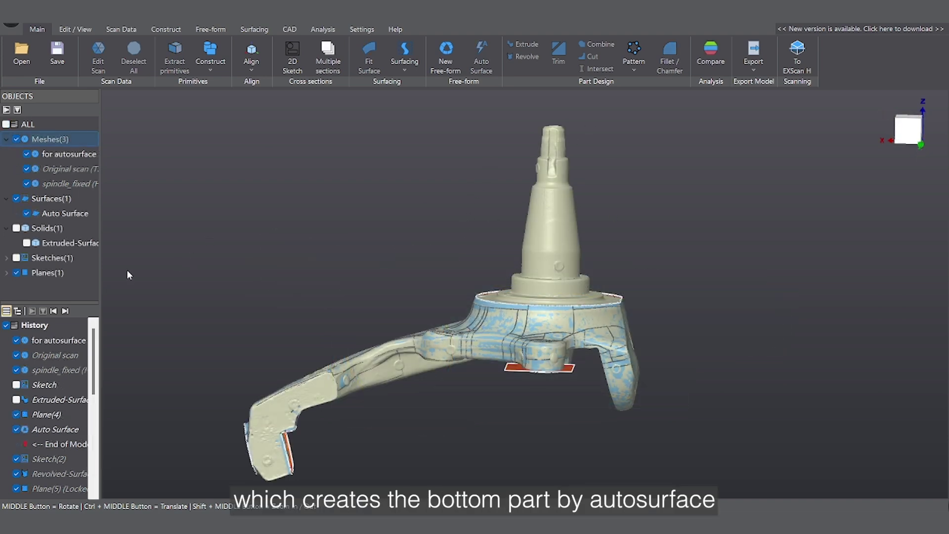
- Hide the meshes of the spindle model and step its history forward through the revolved surface to the final trimmed solid
{"action": "left_click", "coordinate": [17, 139]}
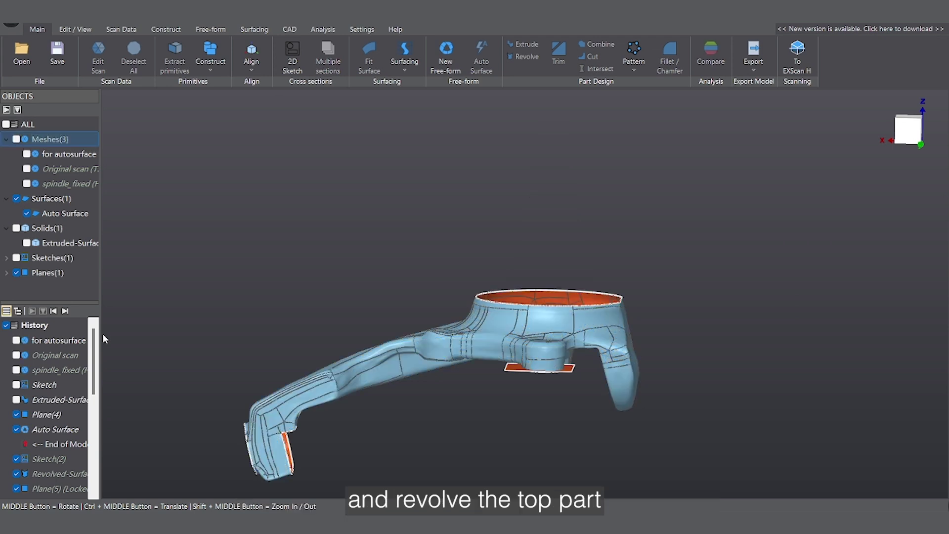
{"action": "left_click", "coordinate": [65, 311]}
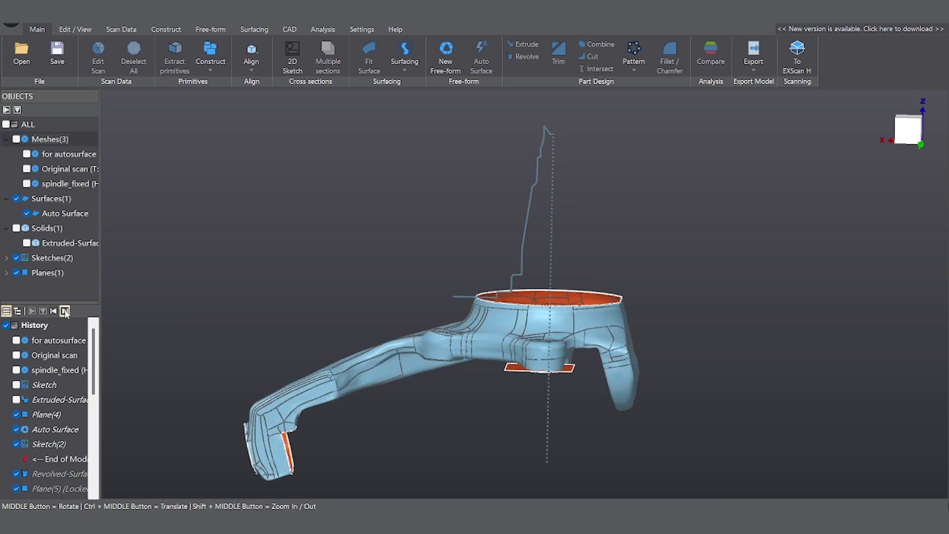
{"action": "middle_click_drag", "start_coordinate": [275, 301], "coordinate": [117, 358]}
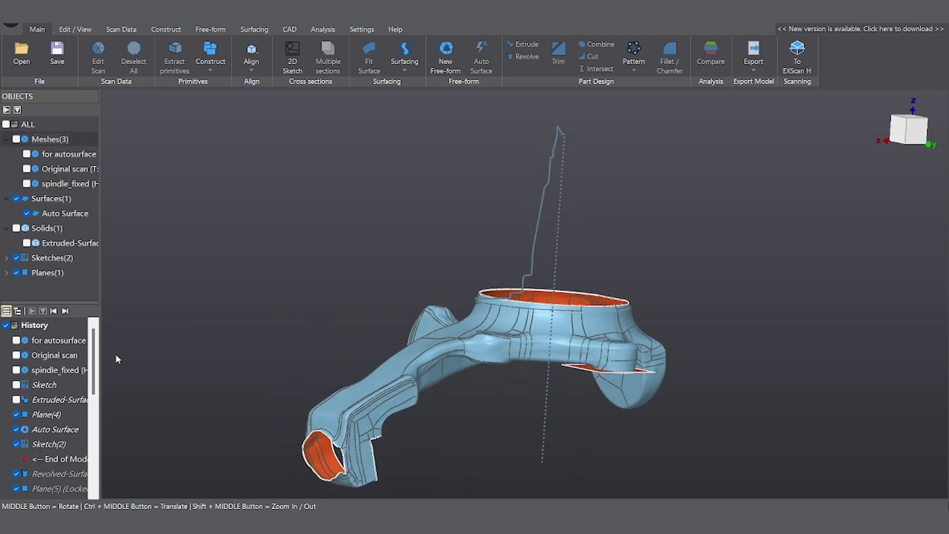
{"action": "left_click", "coordinate": [65, 311]}
{"action": "middle_click_drag", "start_coordinate": [136, 322], "coordinate": [81, 320]}
{"action": "left_click", "coordinate": [67, 312]}
{"action": "left_click", "coordinate": [68, 312]}
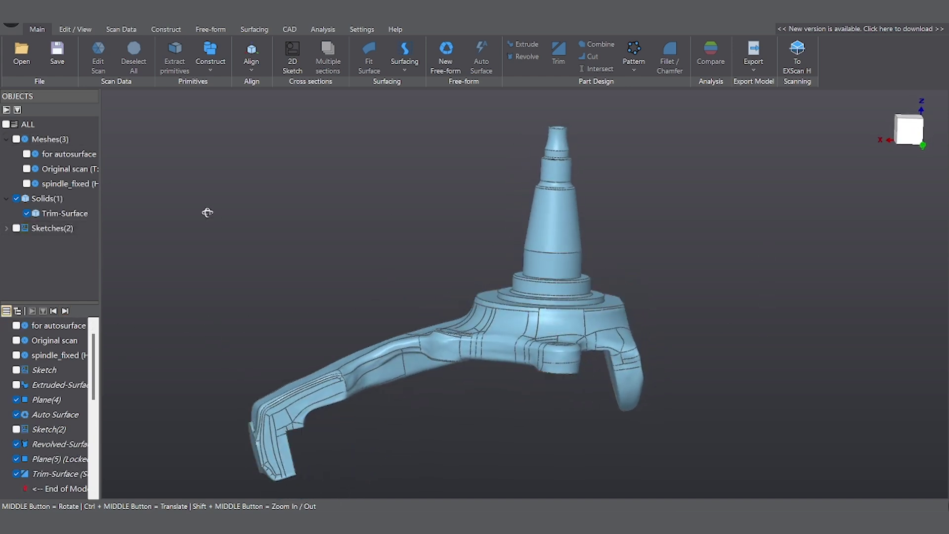
{"action": "middle_click_drag", "start_coordinate": [207, 213], "coordinate": [546, 349]}
{"action": "scroll", "coordinate": [573, 352], "scroll_direction": "down", "scroll_amount": 5}
{"action": "scroll", "coordinate": [574, 356], "scroll_direction": "up", "scroll_amount": 10}
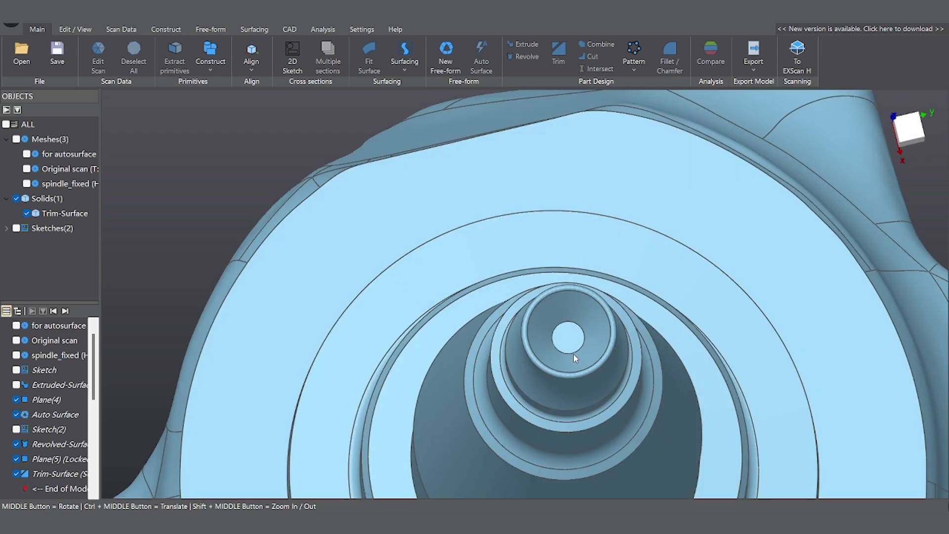